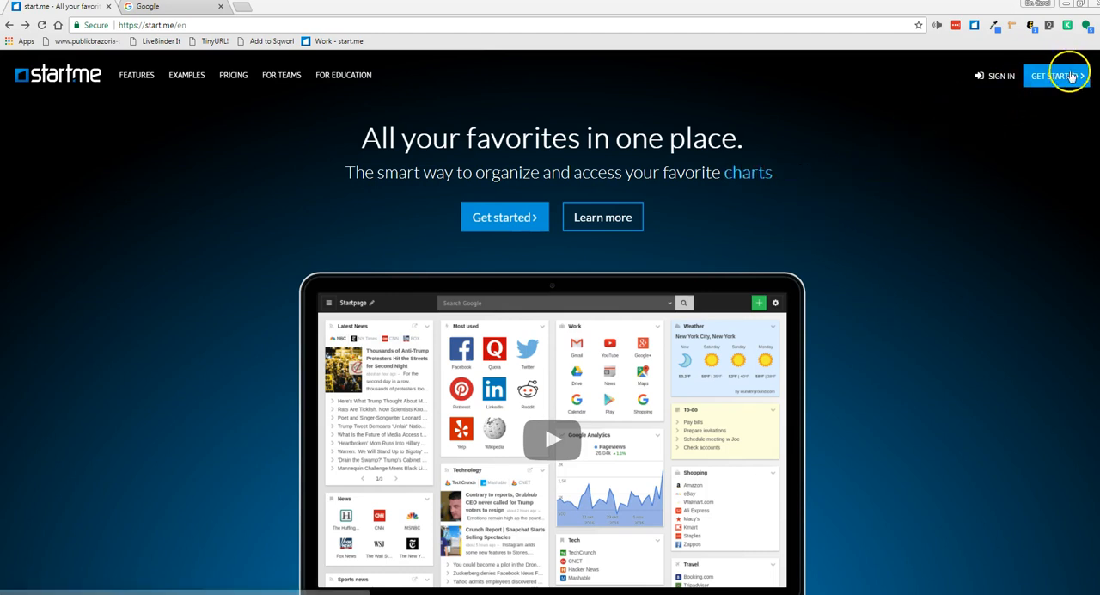
Sign up for an account with the e-mail address and skip the introductory tour
click(527, 218)
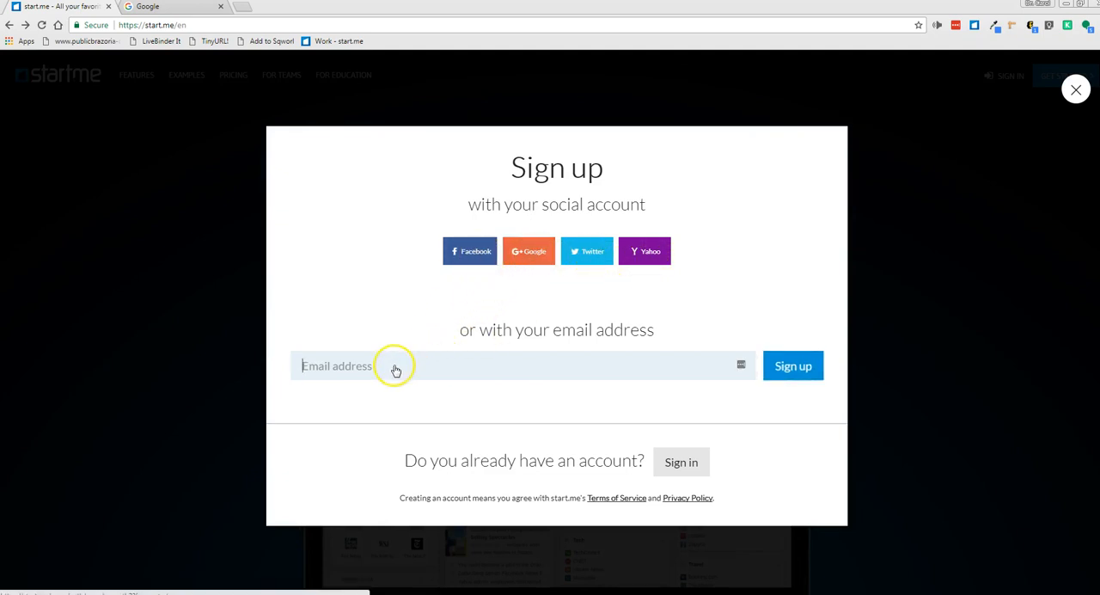
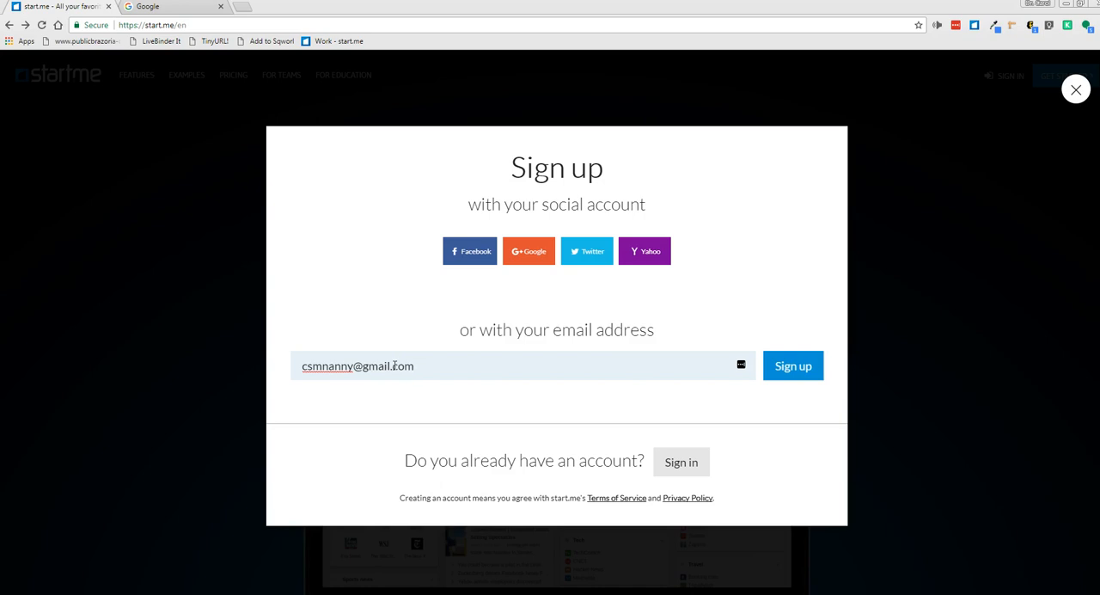
click(789, 371)
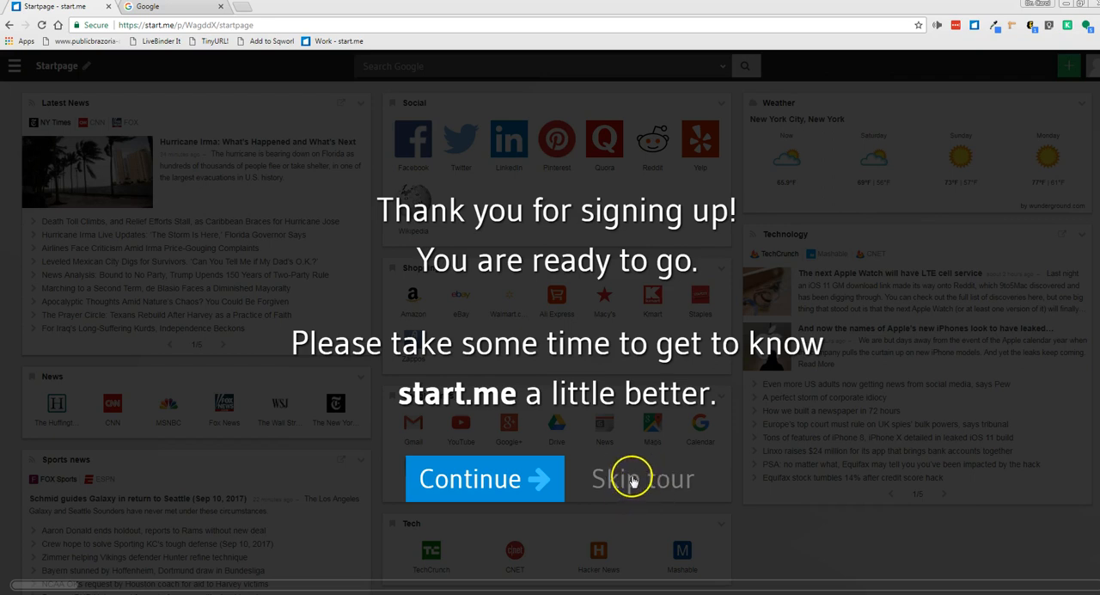
click(633, 483)
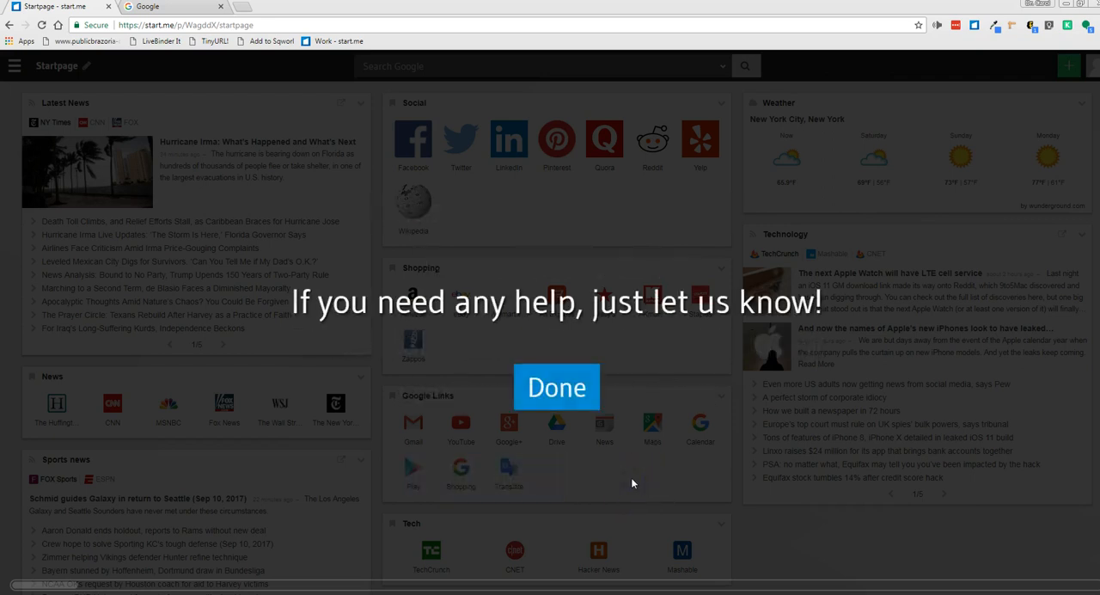
click(551, 385)
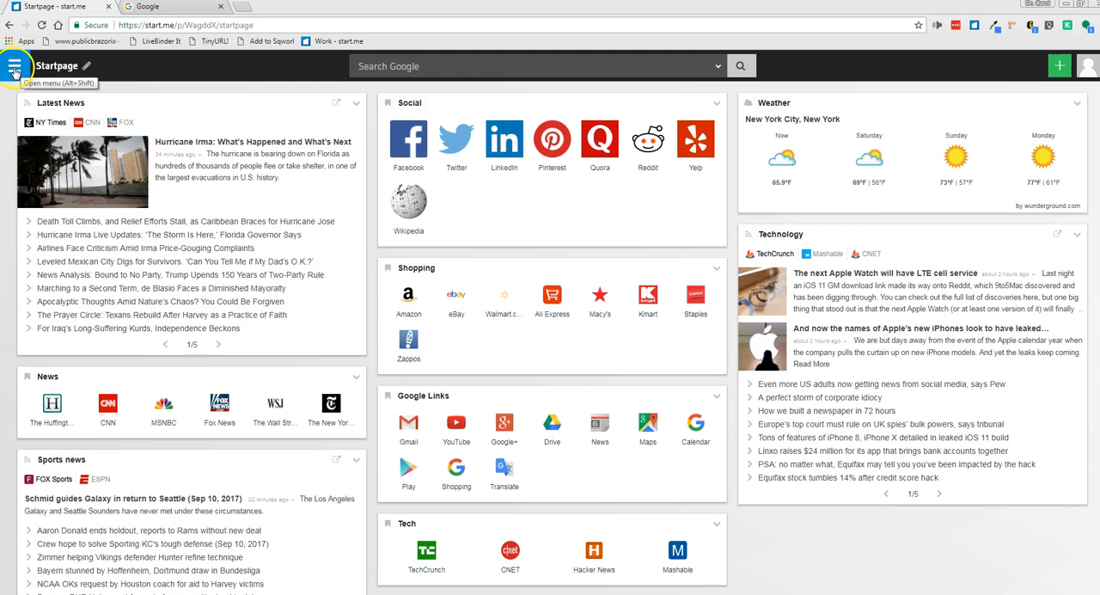
Create a new three-column personal page titled "Blogs"
click(14, 68)
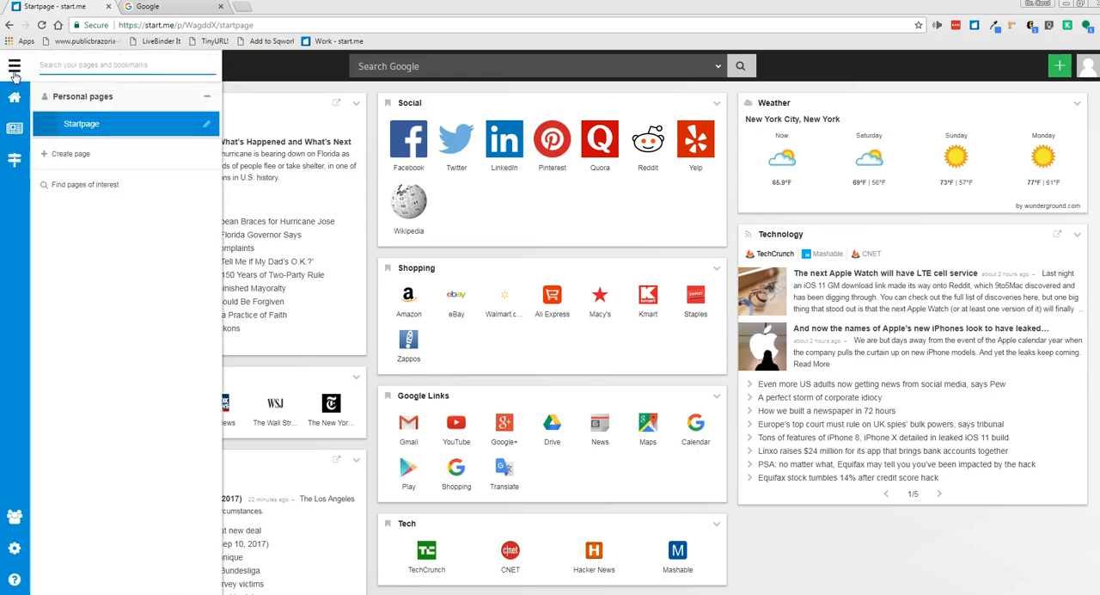
click(59, 154)
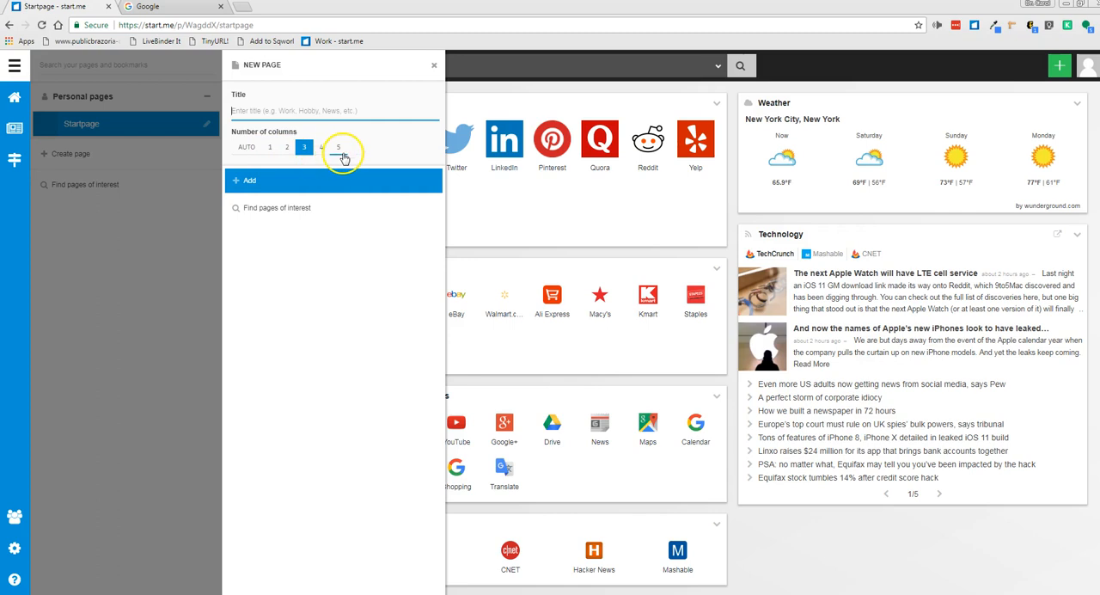
click(323, 180)
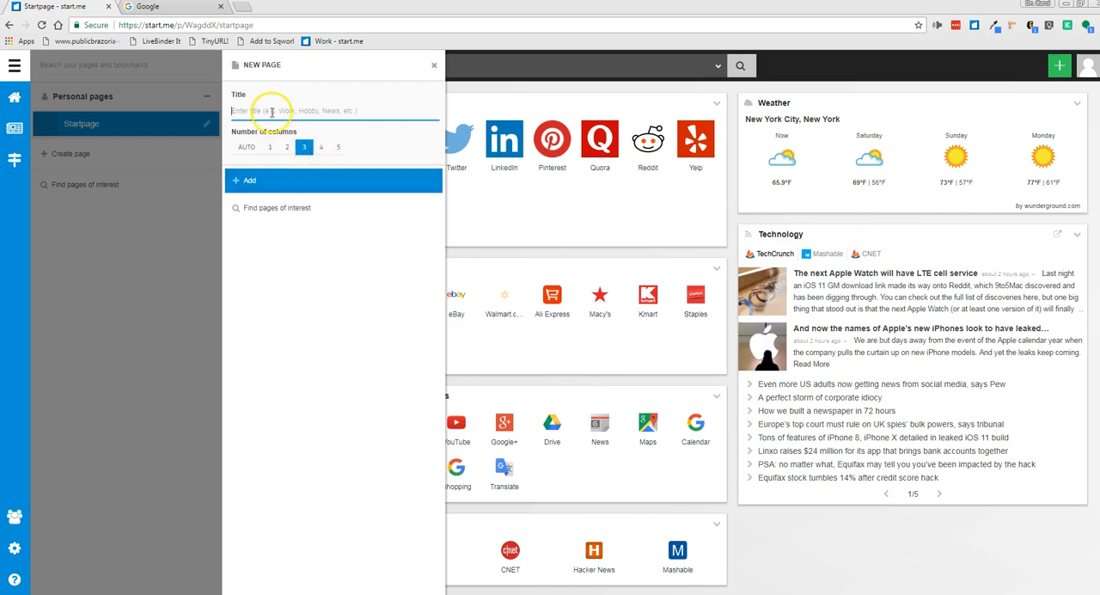
click(271, 112)
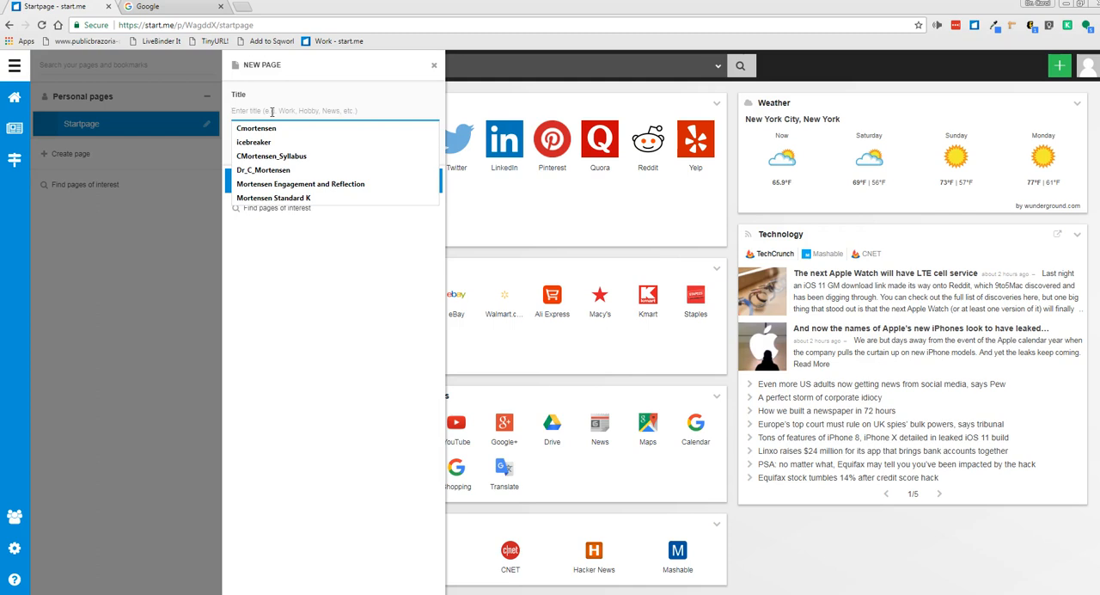
click(312, 283)
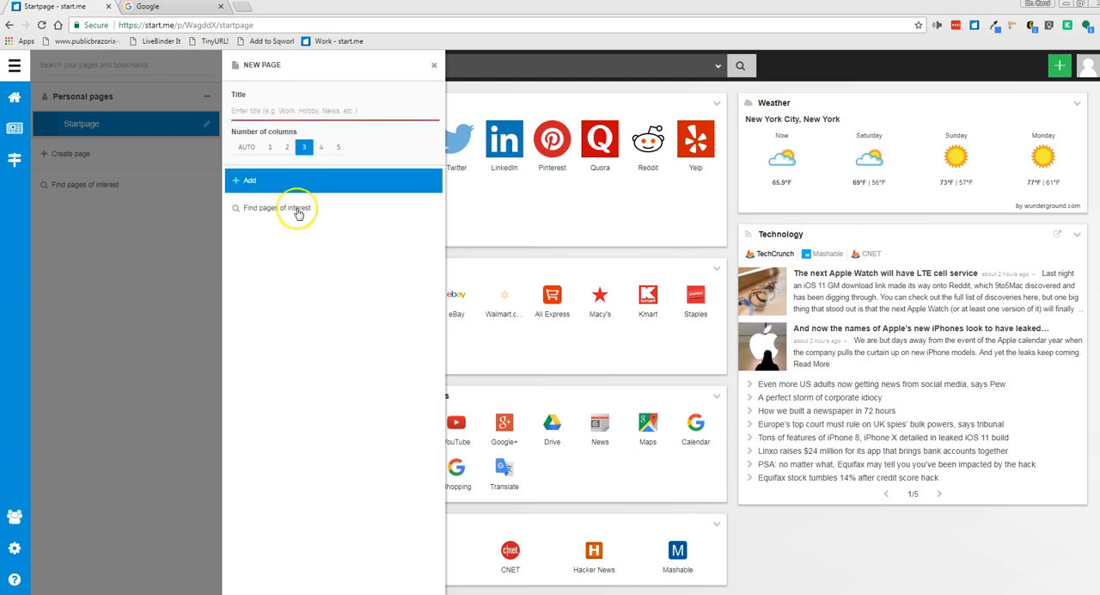
click(268, 110)
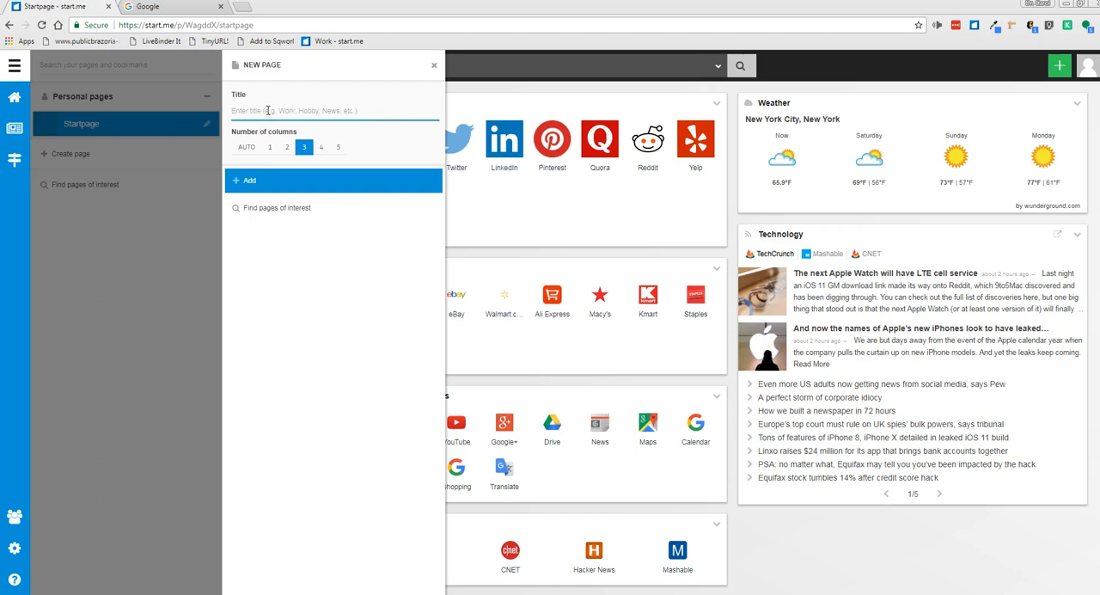
text(Blogs)
click(273, 181)
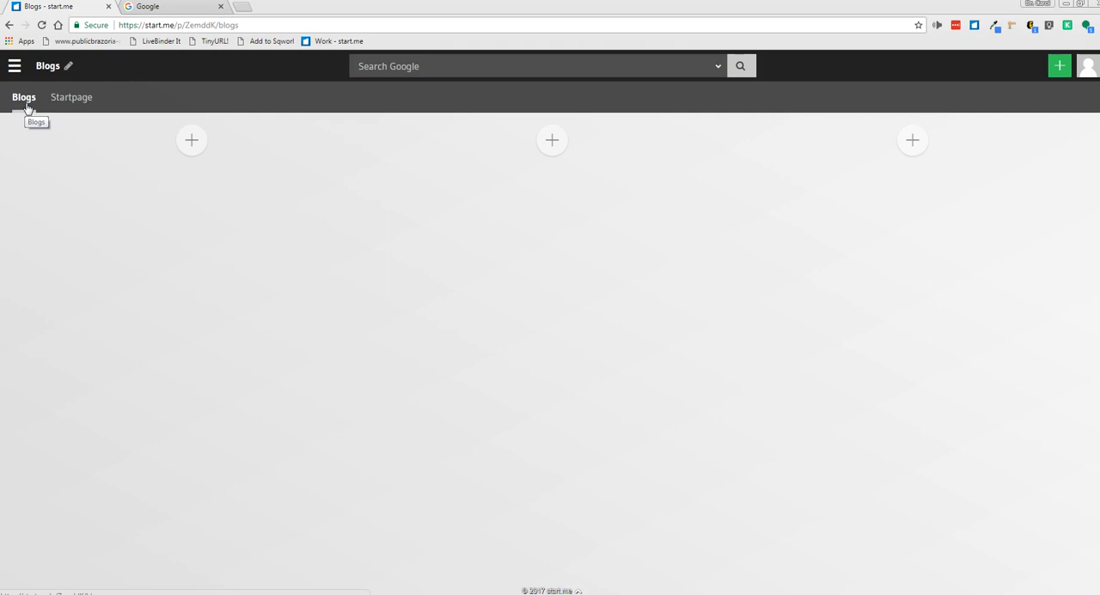
Rename the Blogs page to "General Resources"
click(68, 67)
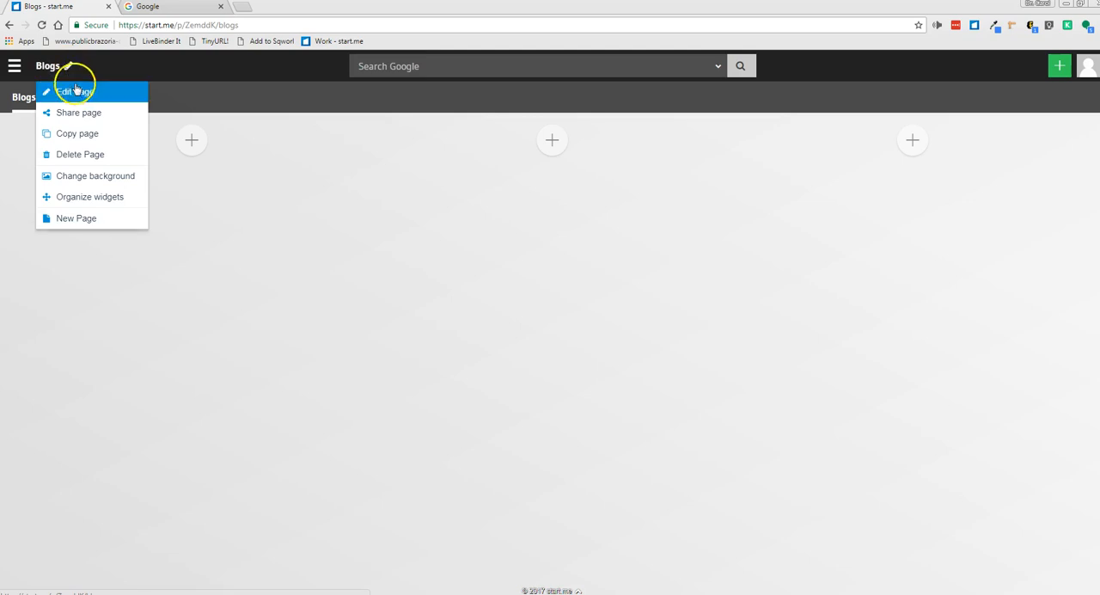
click(76, 90)
drag(70, 163, 6, 163)
text(General Resources)
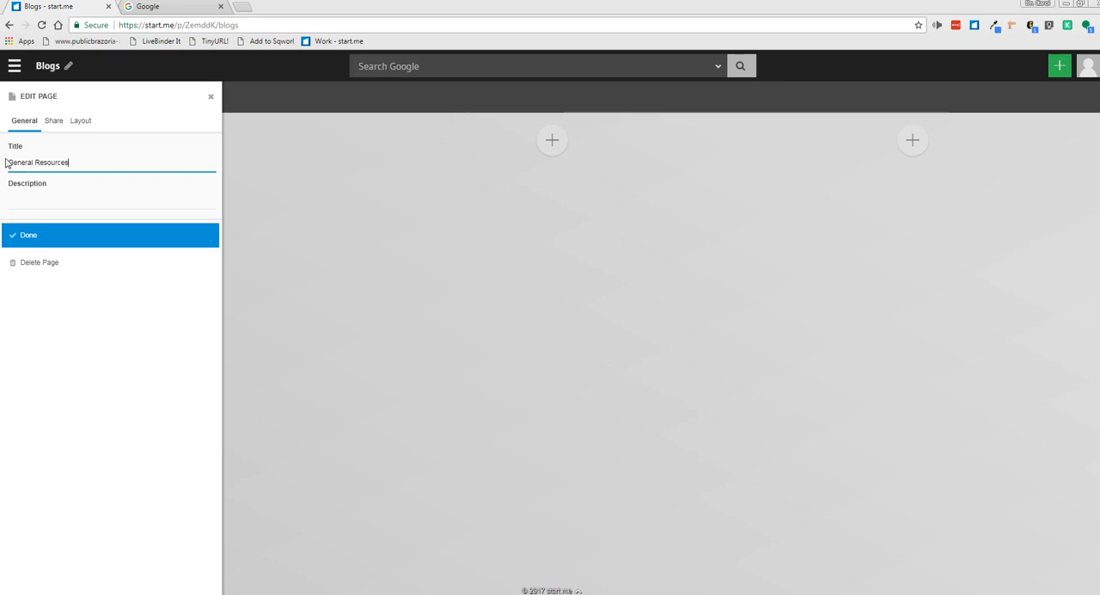
click(36, 234)
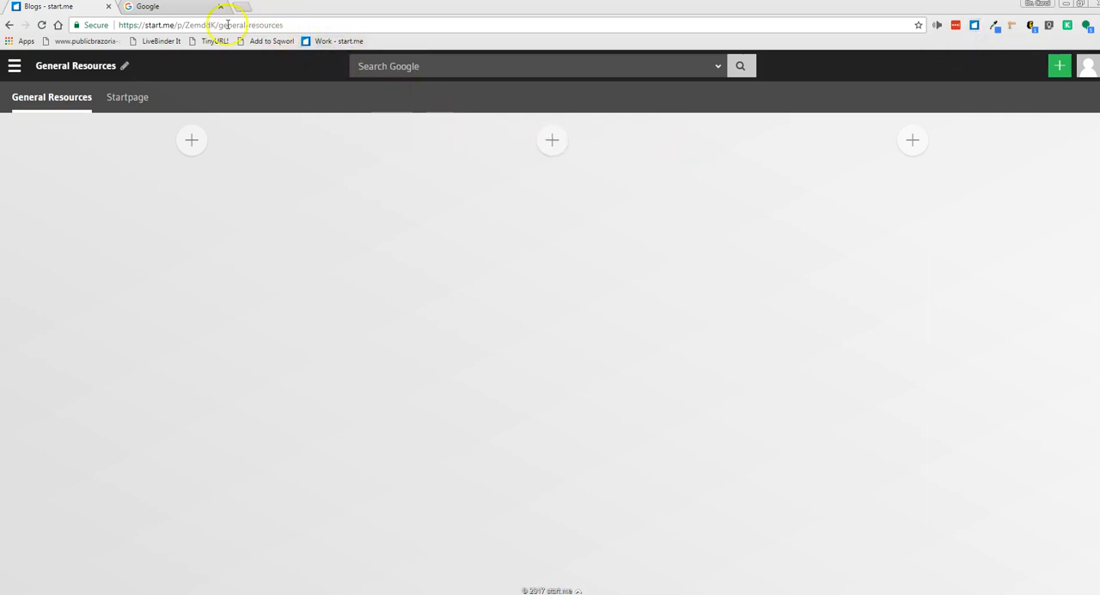
click(186, 8)
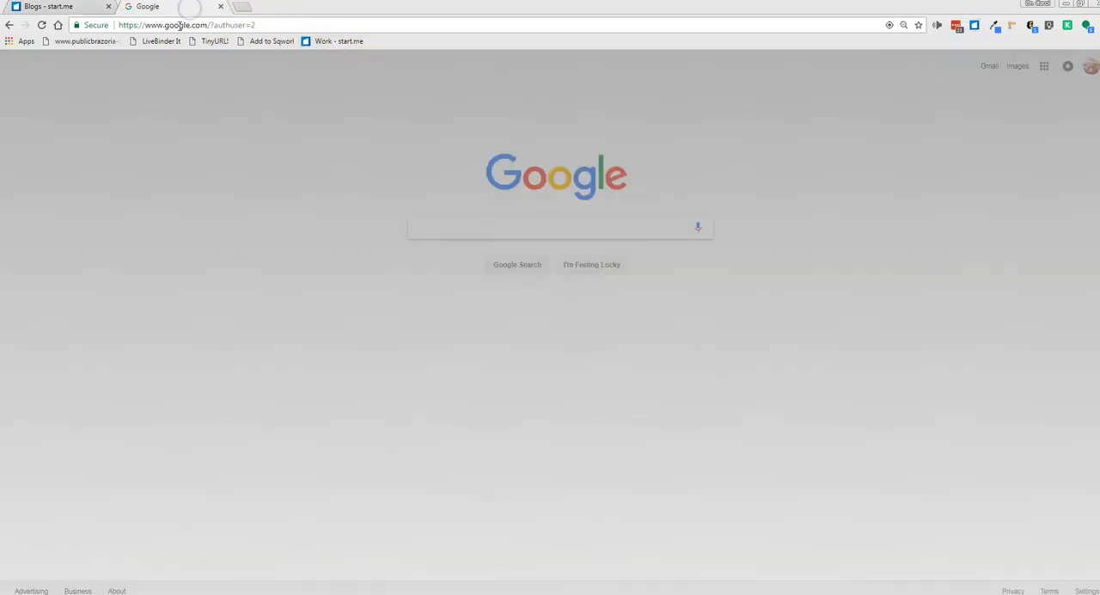
click(181, 25)
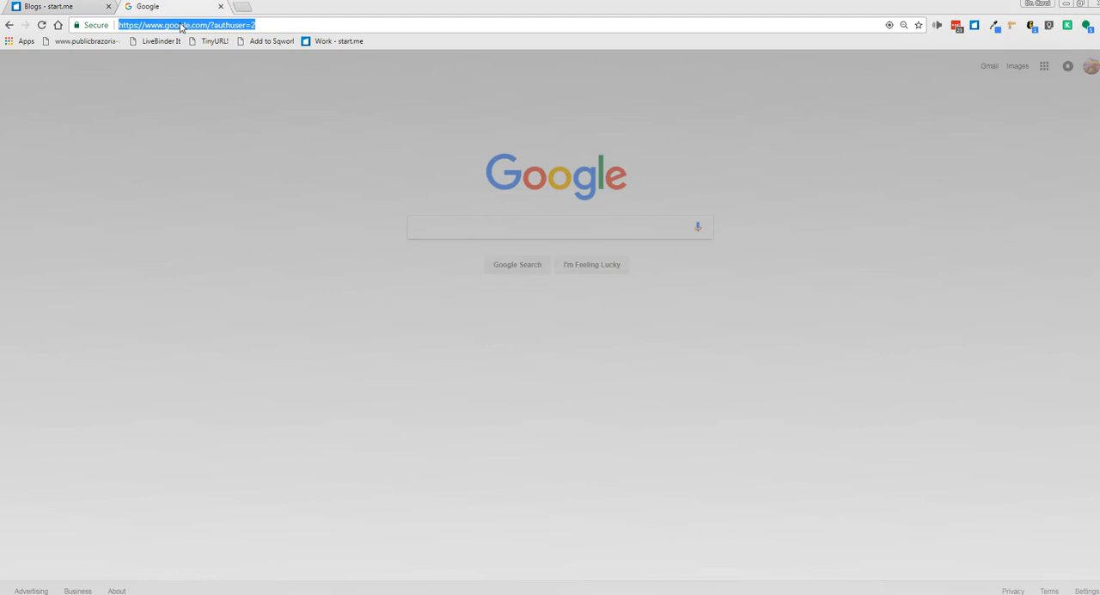
text(my)
key(Return)
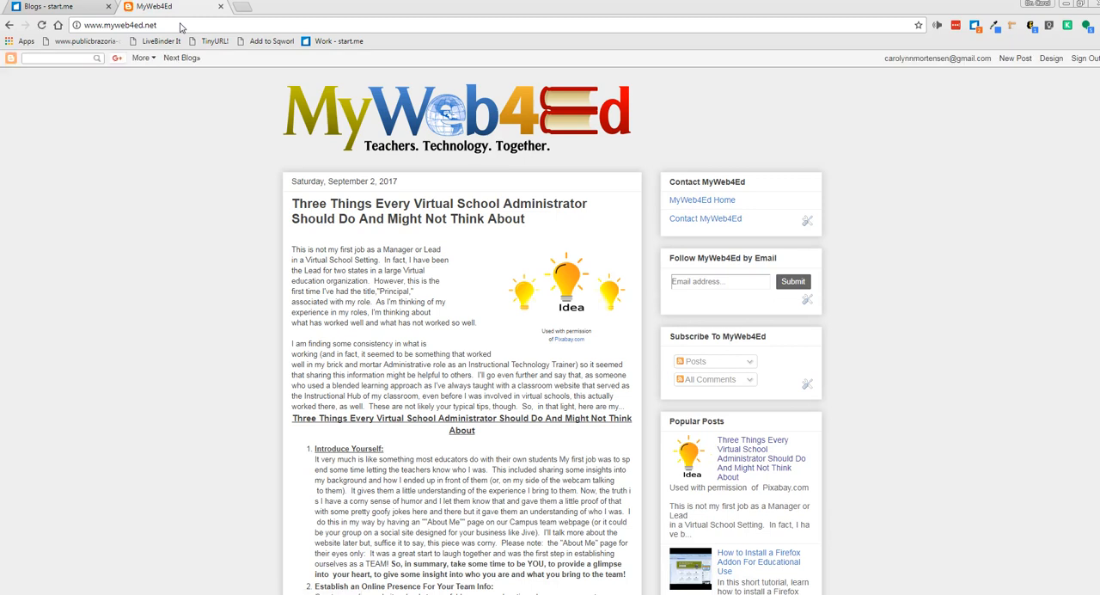
Bookmark the MyWeb4Ed site to start.me in a new widget titled "Blogs" on the General Resources page
click(976, 29)
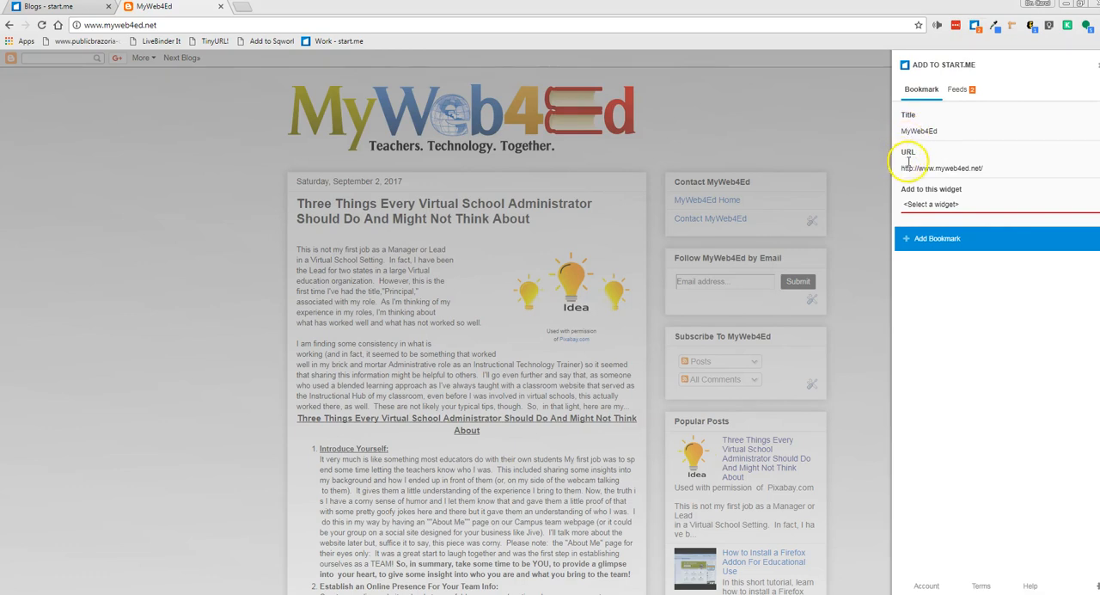
click(958, 130)
click(1093, 205)
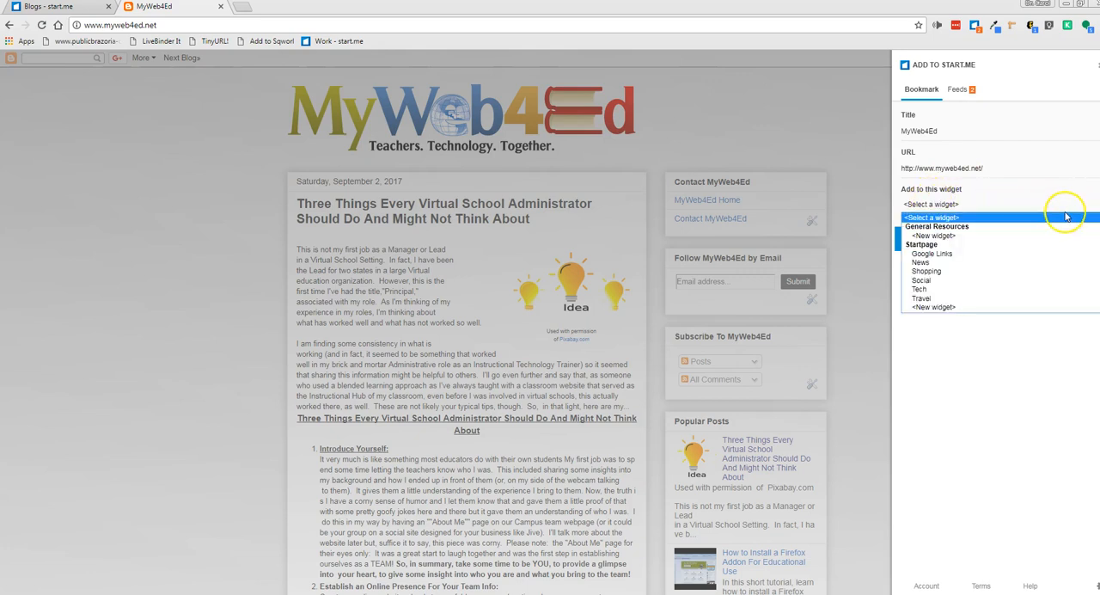
click(939, 237)
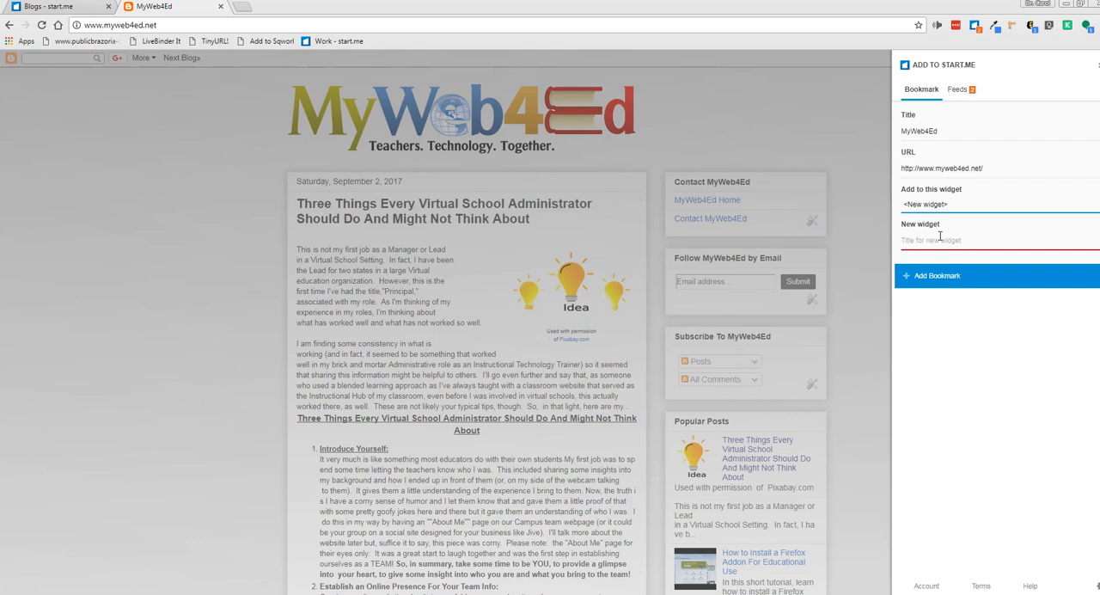
click(931, 237)
click(937, 239)
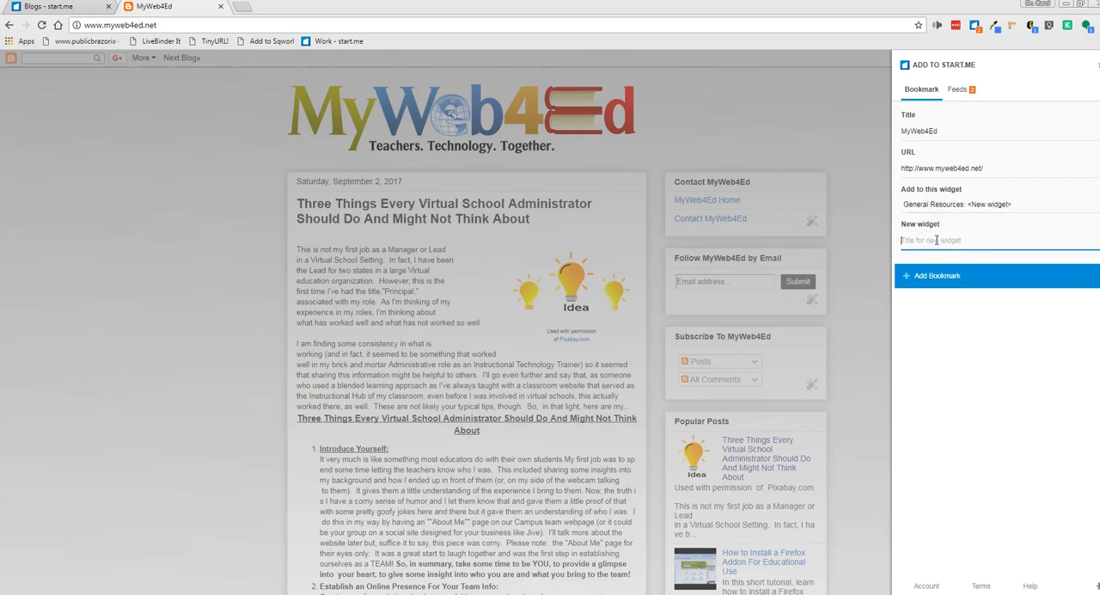
text(Blogs)
click(935, 278)
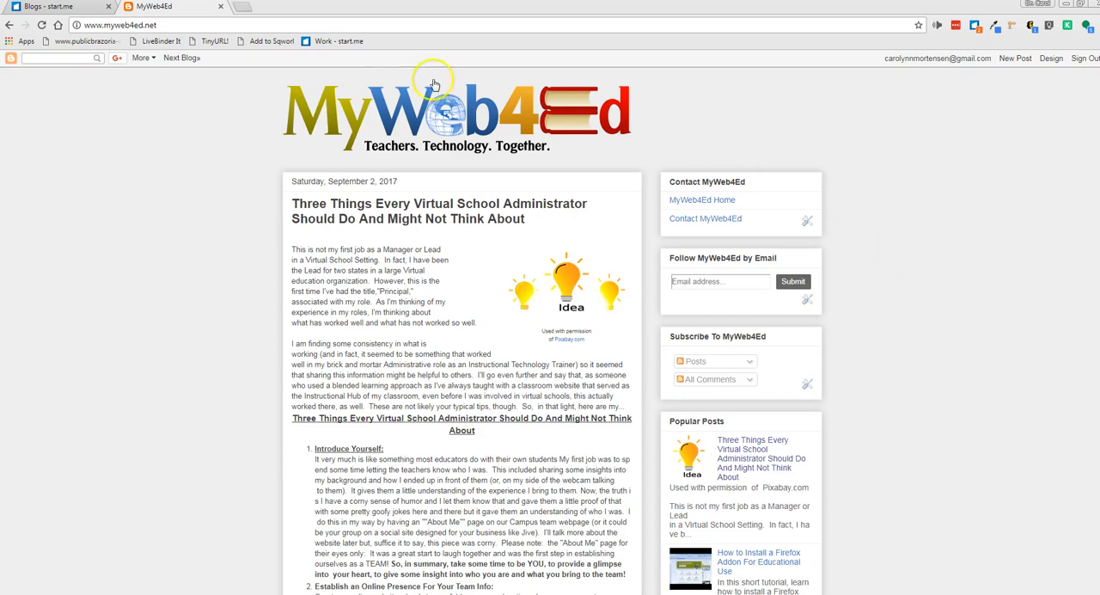
Return to the General Resources page on start.me and add a bookmark for blog.remind.com to the Blogs widget
click(53, 8)
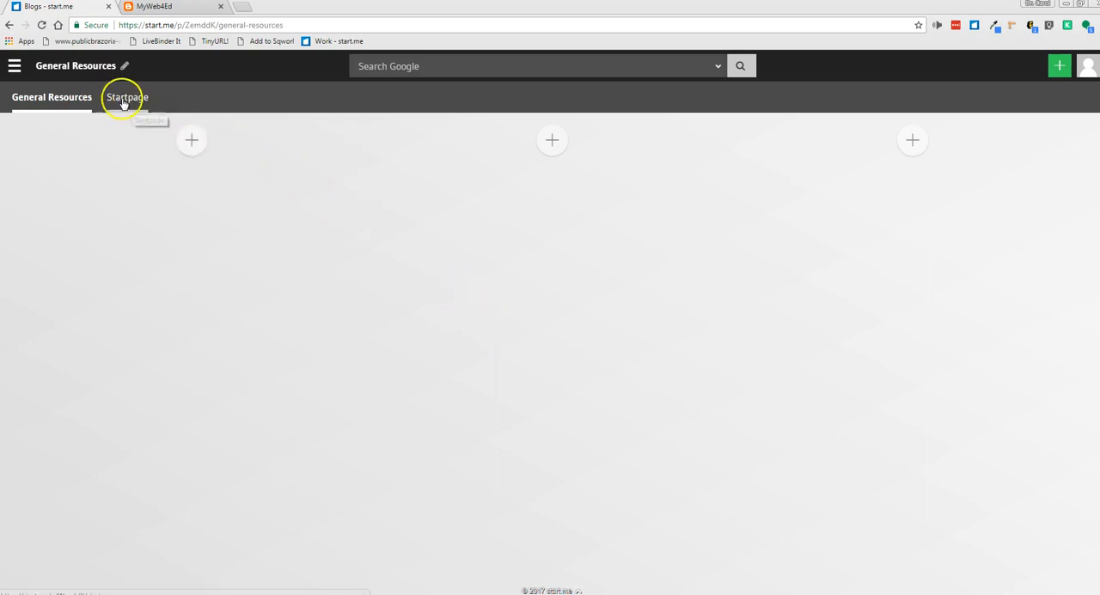
click(73, 99)
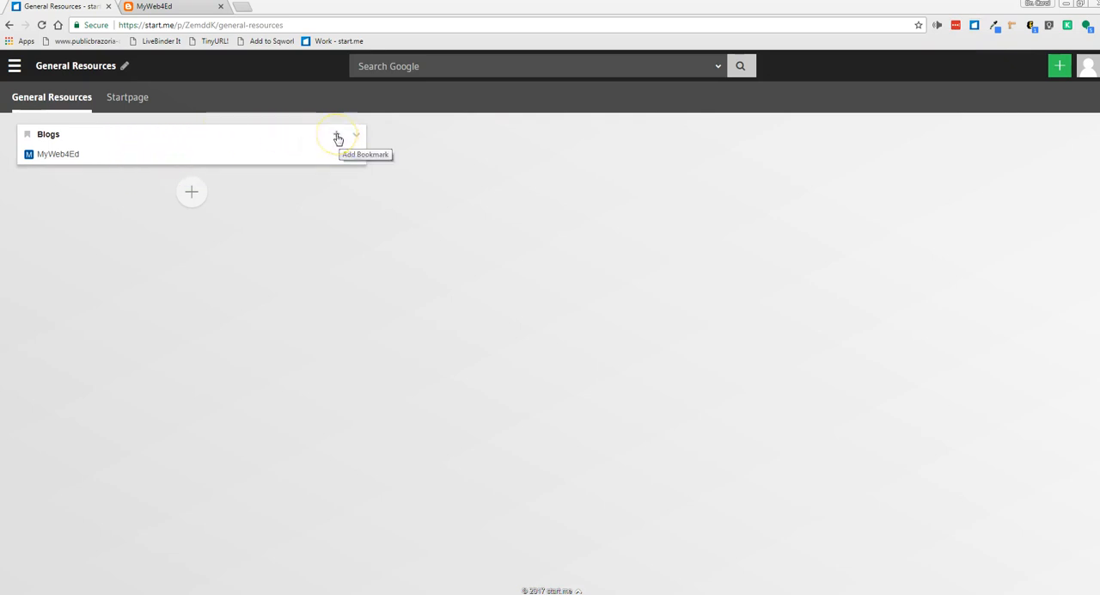
click(337, 138)
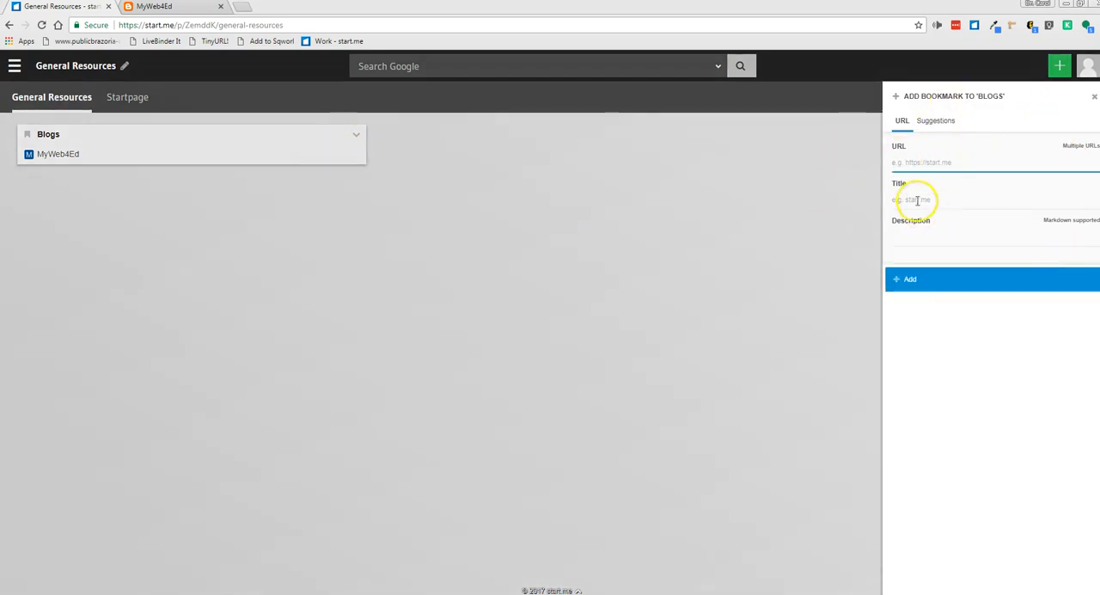
click(912, 165)
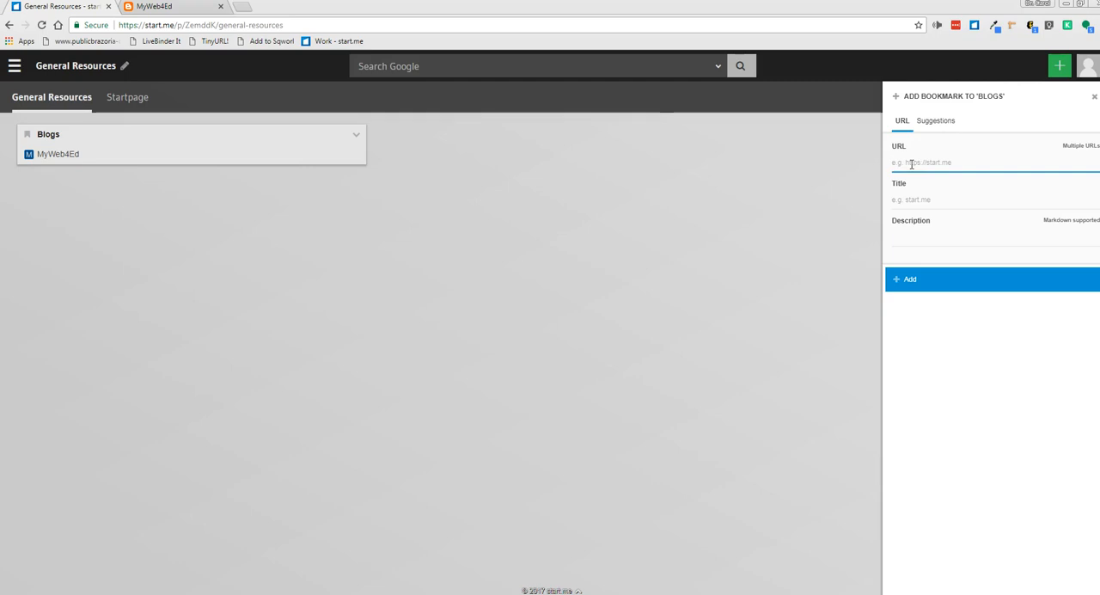
text(blog.remind.com)
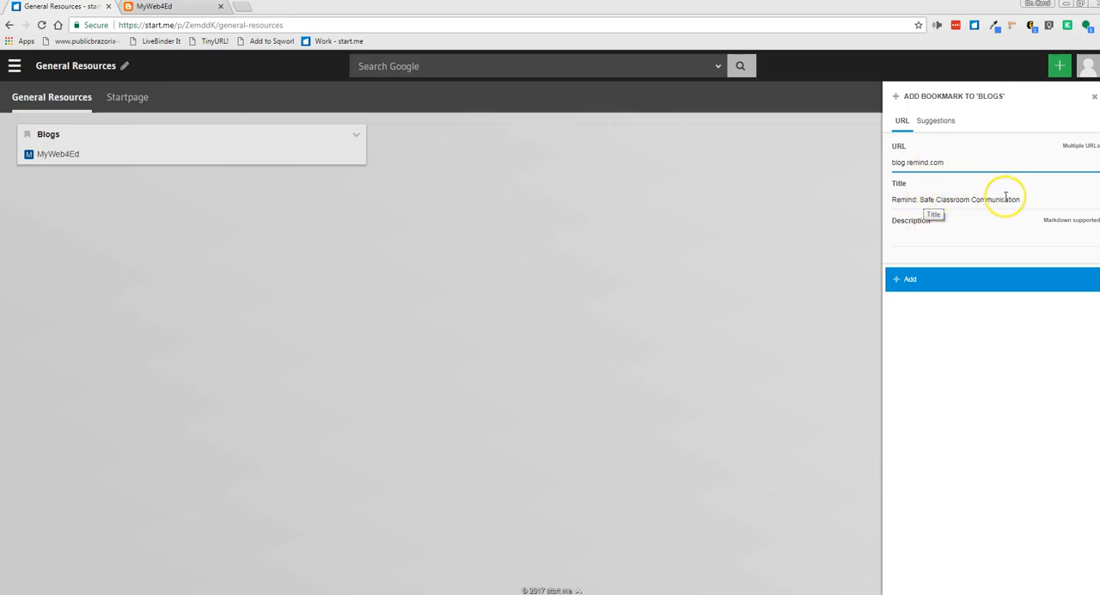
click(910, 282)
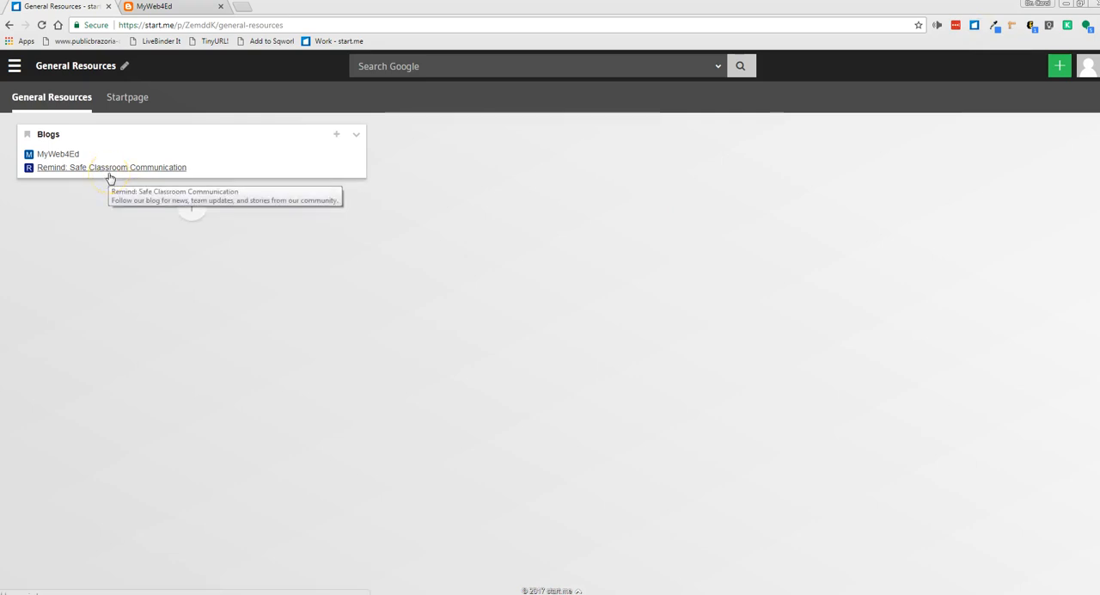
click(189, 215)
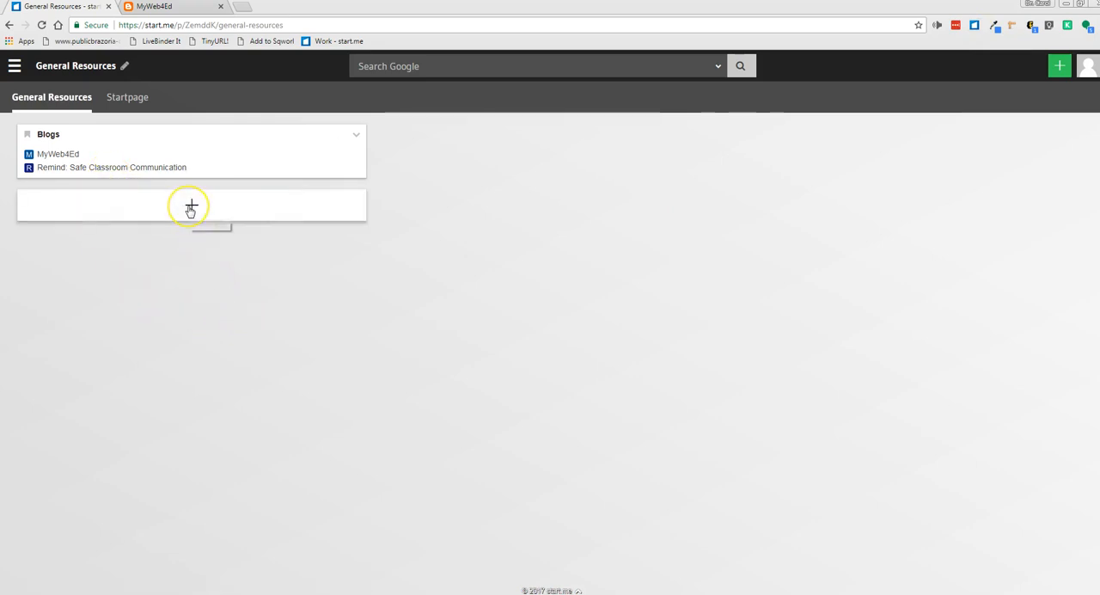
click(593, 206)
click(191, 202)
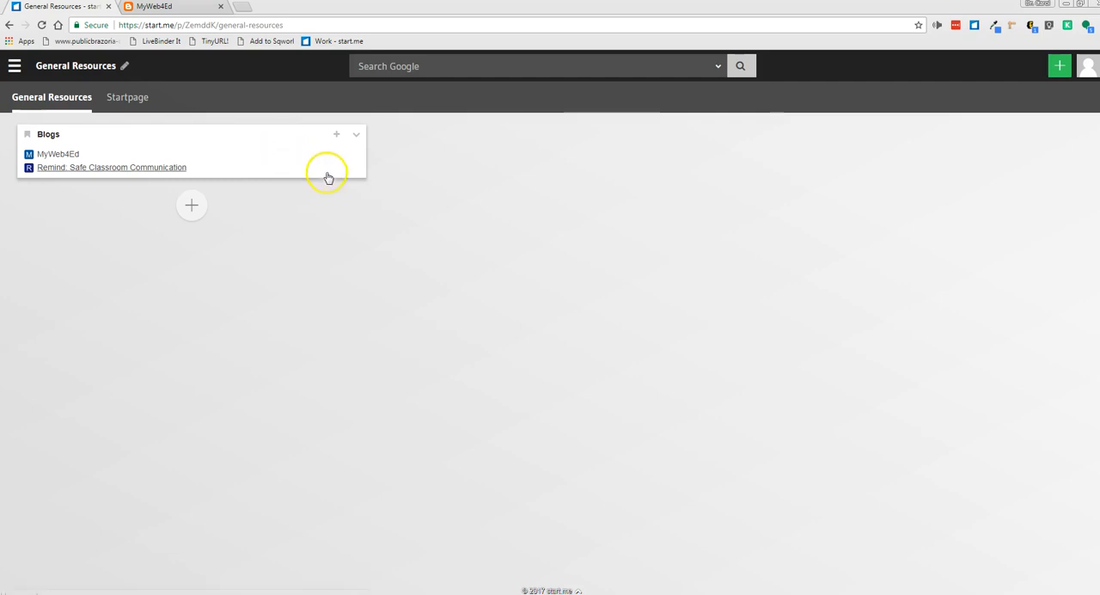
Change the Blogs widget's background color to pale yellow in its widget settings
click(356, 139)
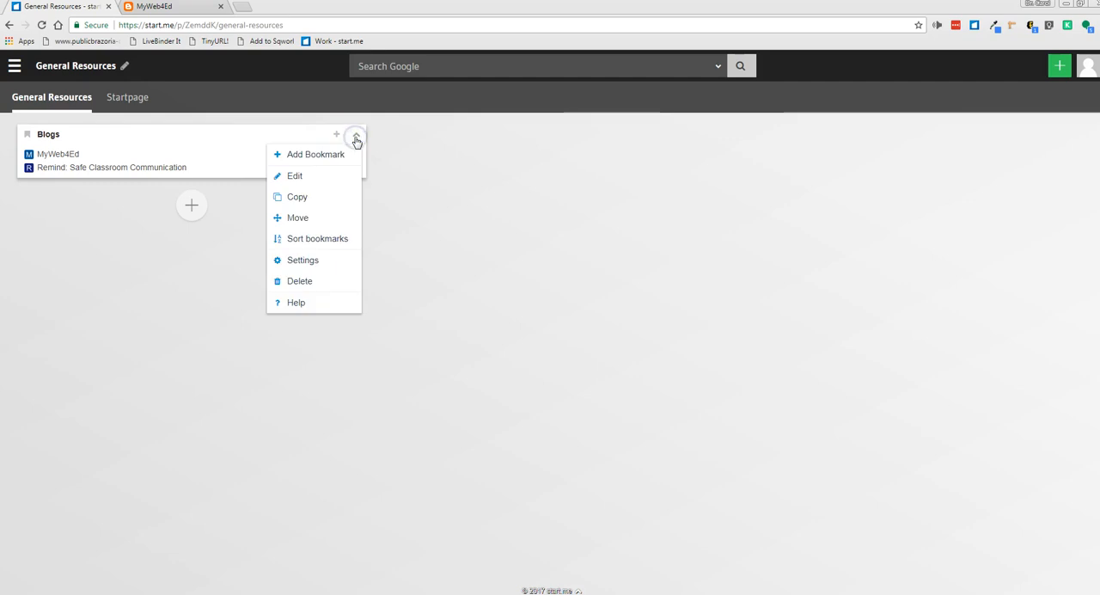
click(298, 177)
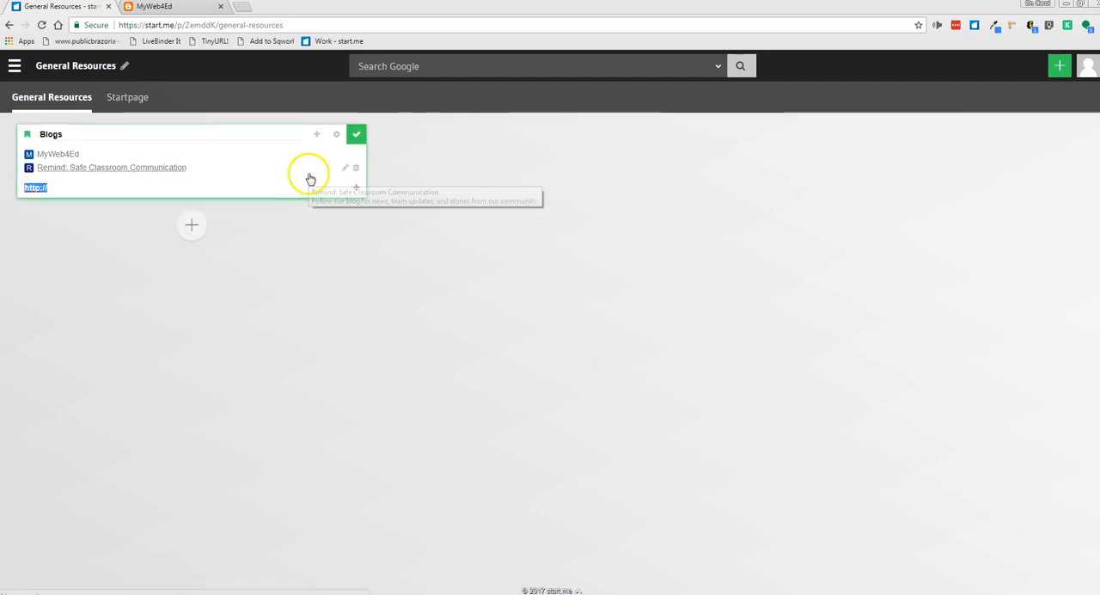
click(335, 137)
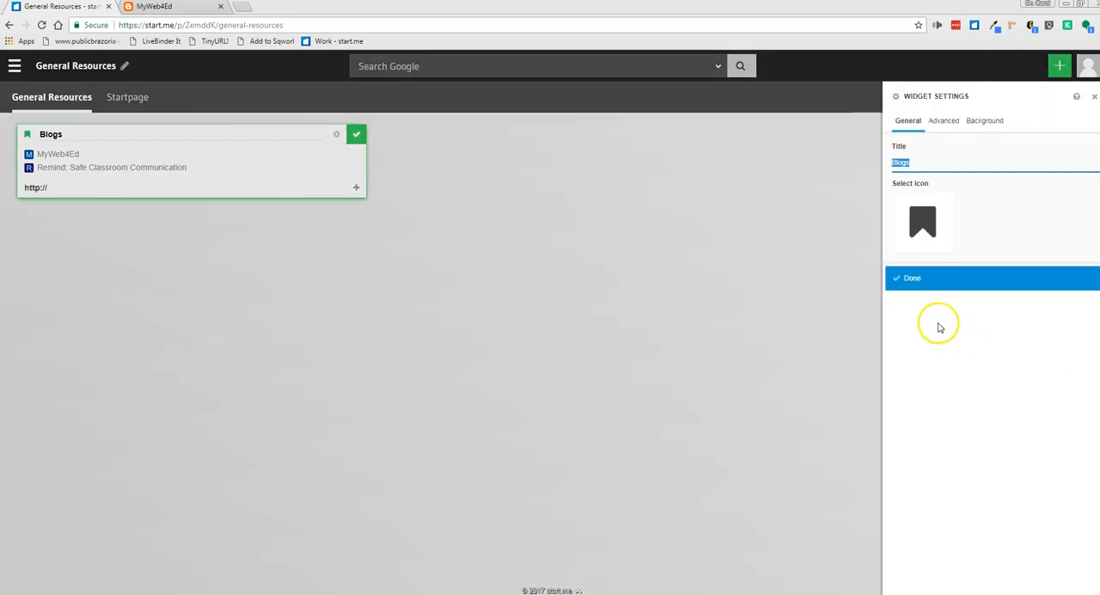
click(988, 122)
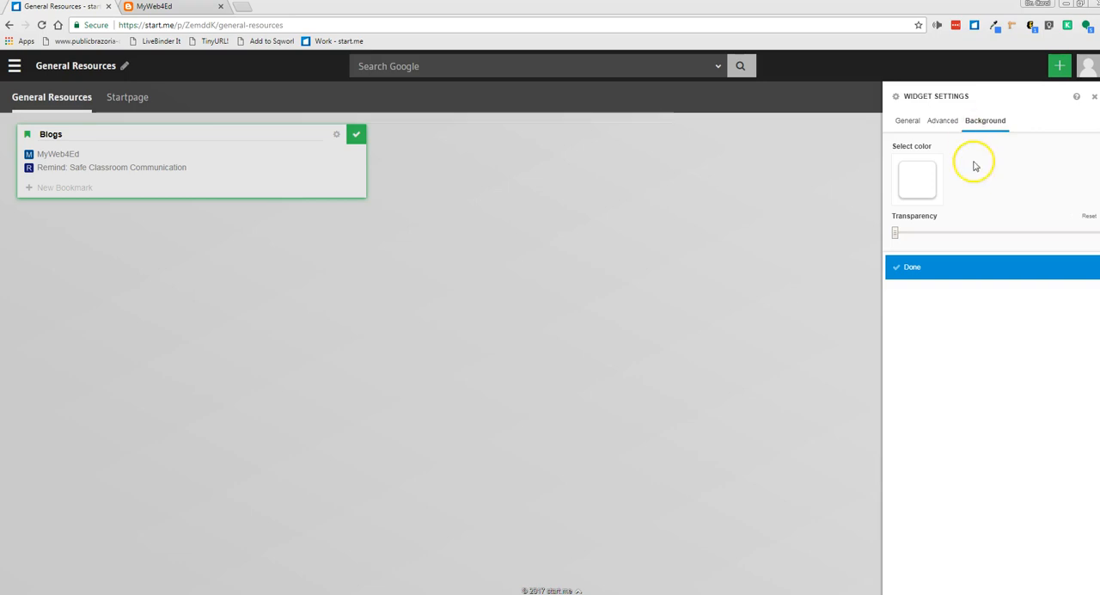
click(922, 188)
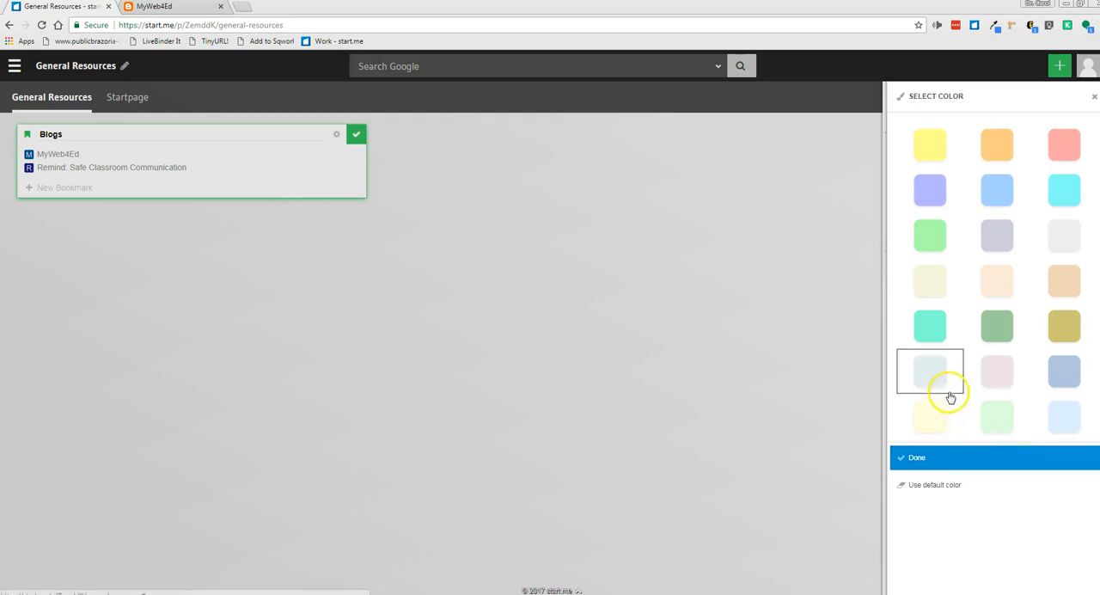
click(931, 417)
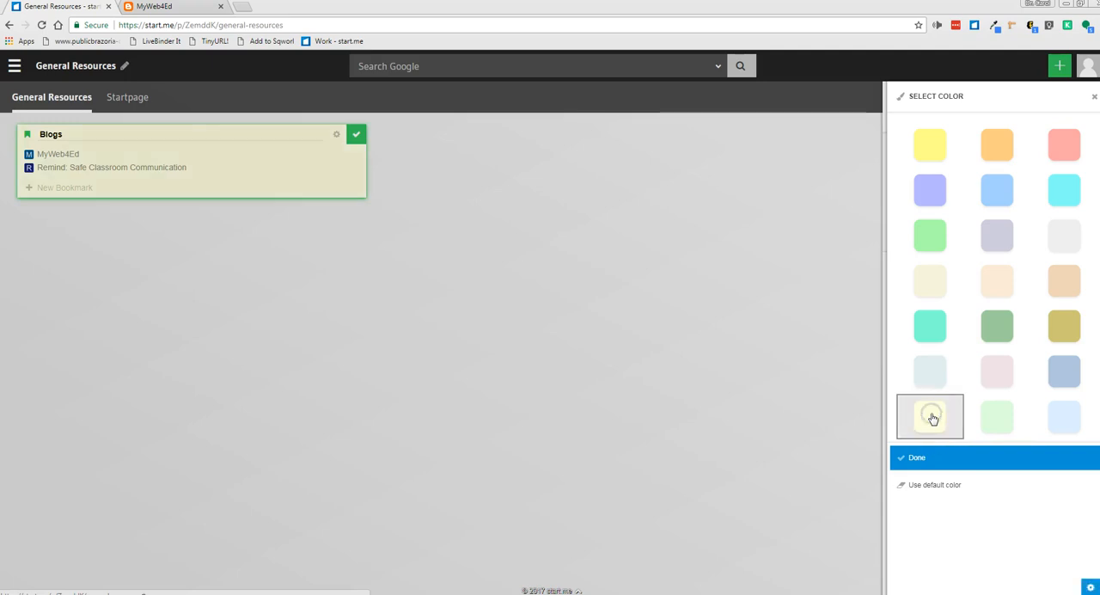
click(916, 457)
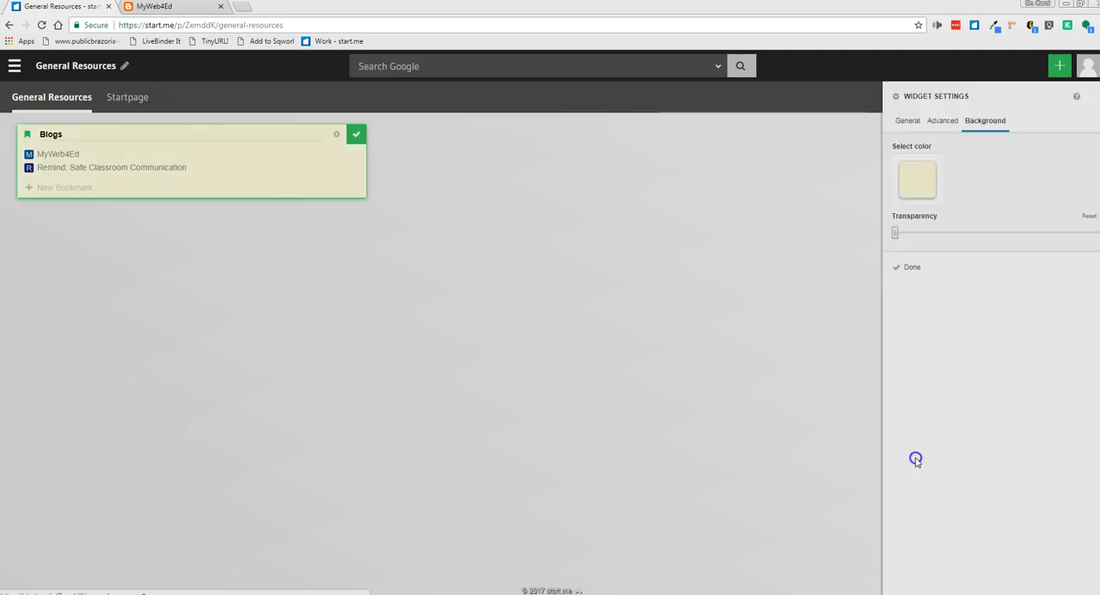
drag(911, 268, 940, 332)
mouse_move(894, 234)
mouse_down()
mouse_move(1058, 236)
mouse_move(877, 235)
mouse_up()
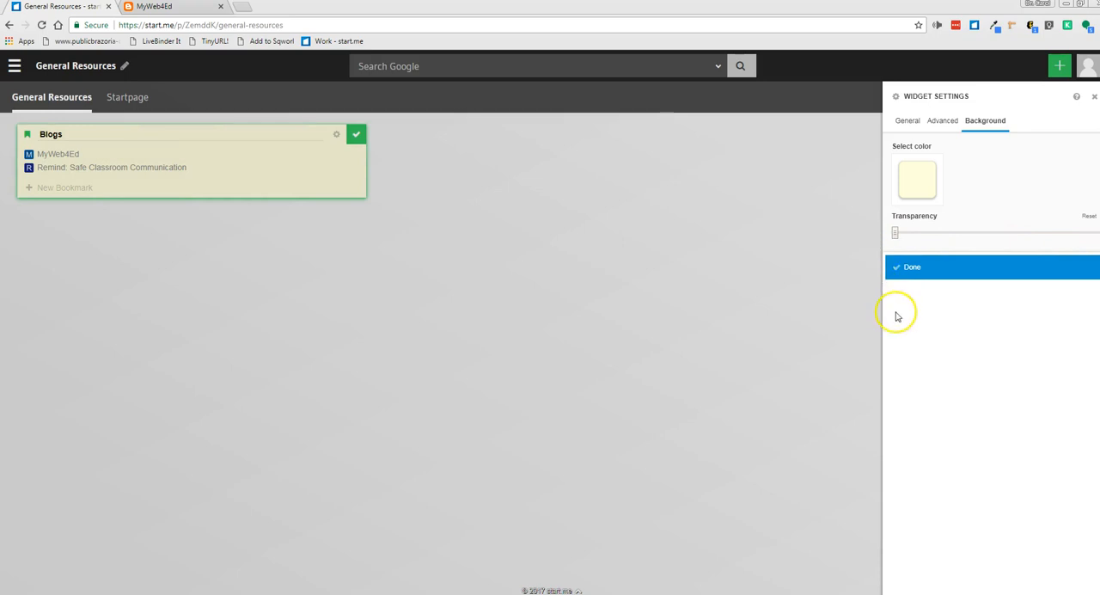
click(914, 267)
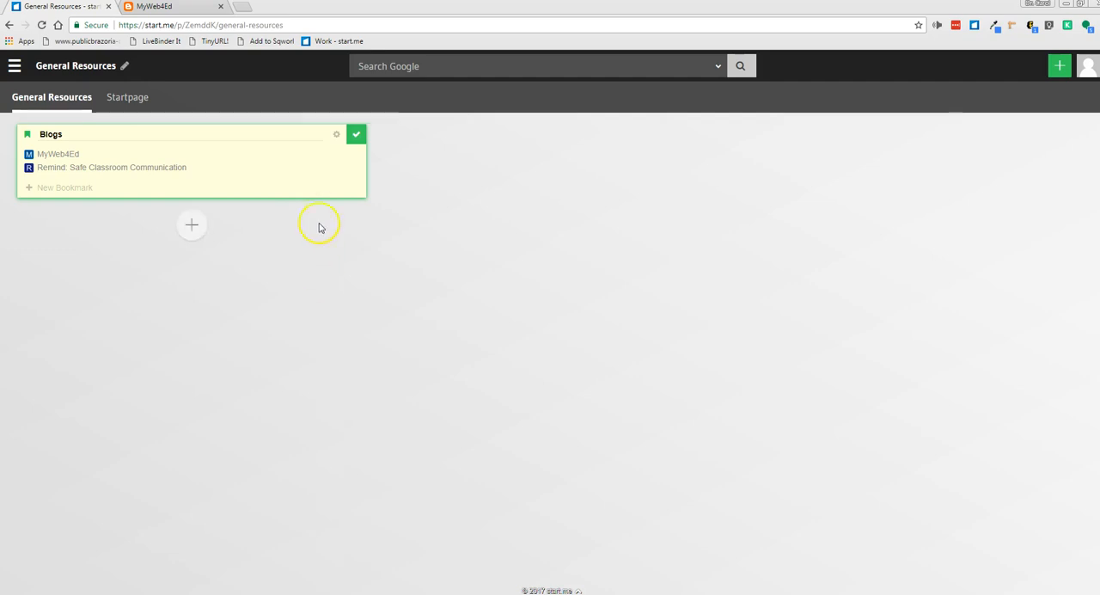
Show the Blogs widget's bookmarks as medium-size icons and finish editing the widget
click(337, 135)
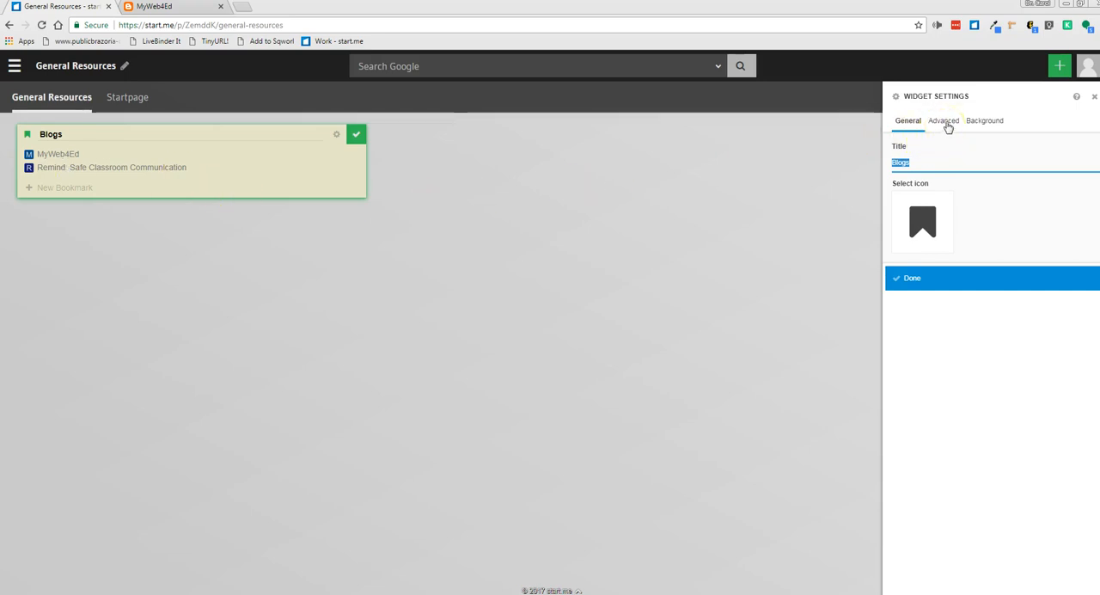
click(945, 122)
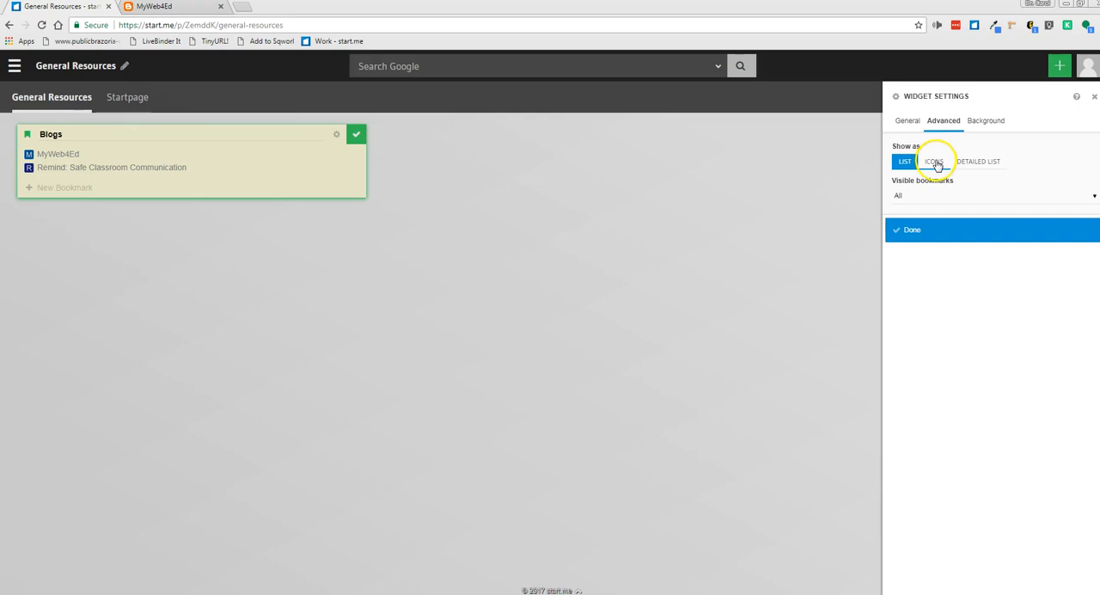
click(934, 163)
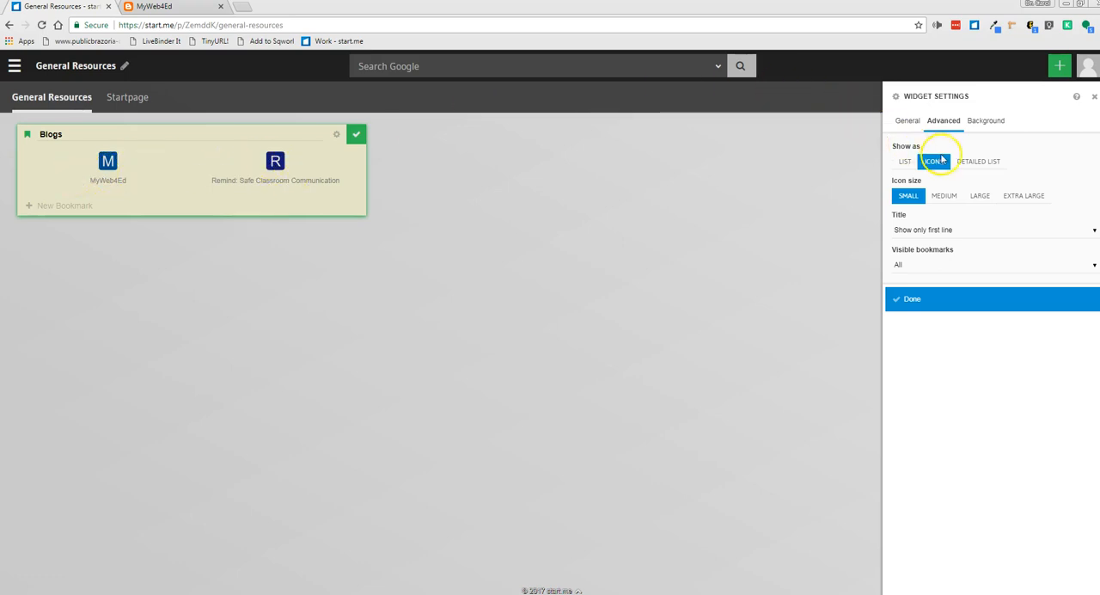
click(947, 196)
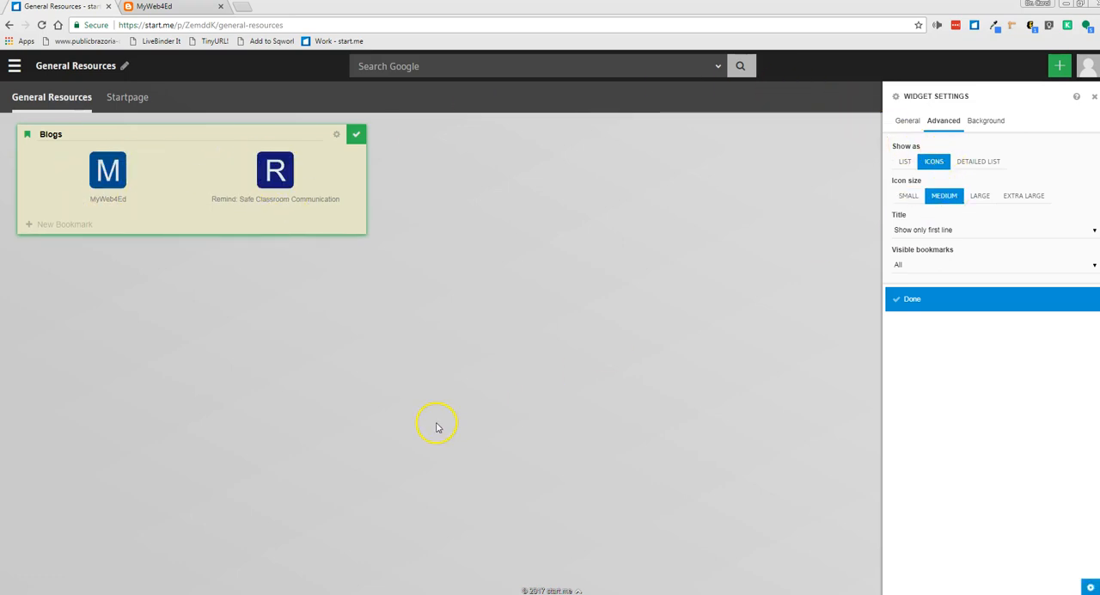
click(980, 195)
click(1019, 197)
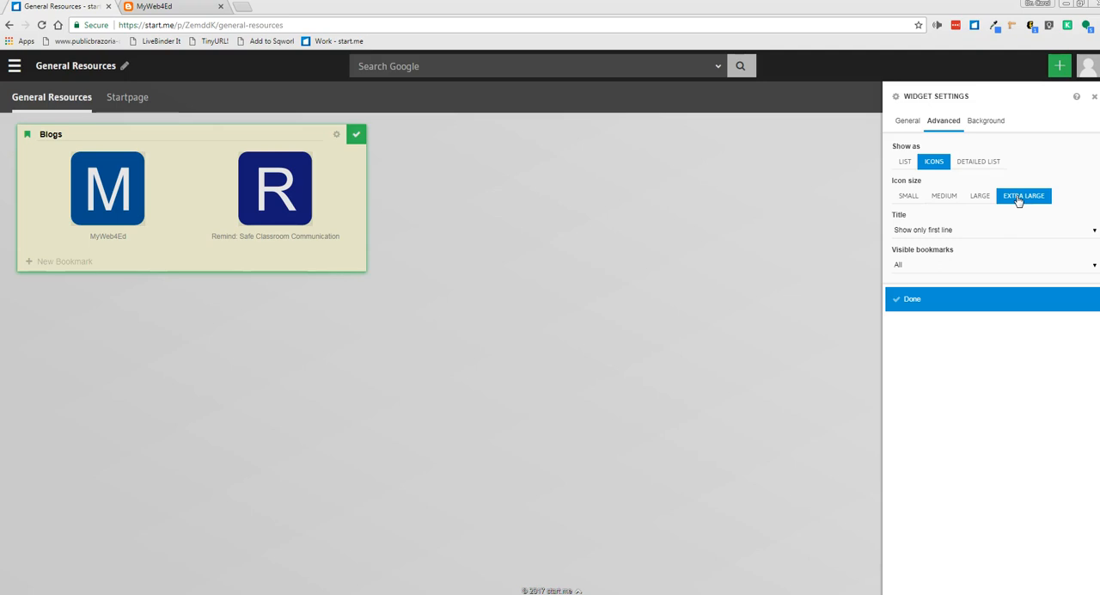
click(945, 197)
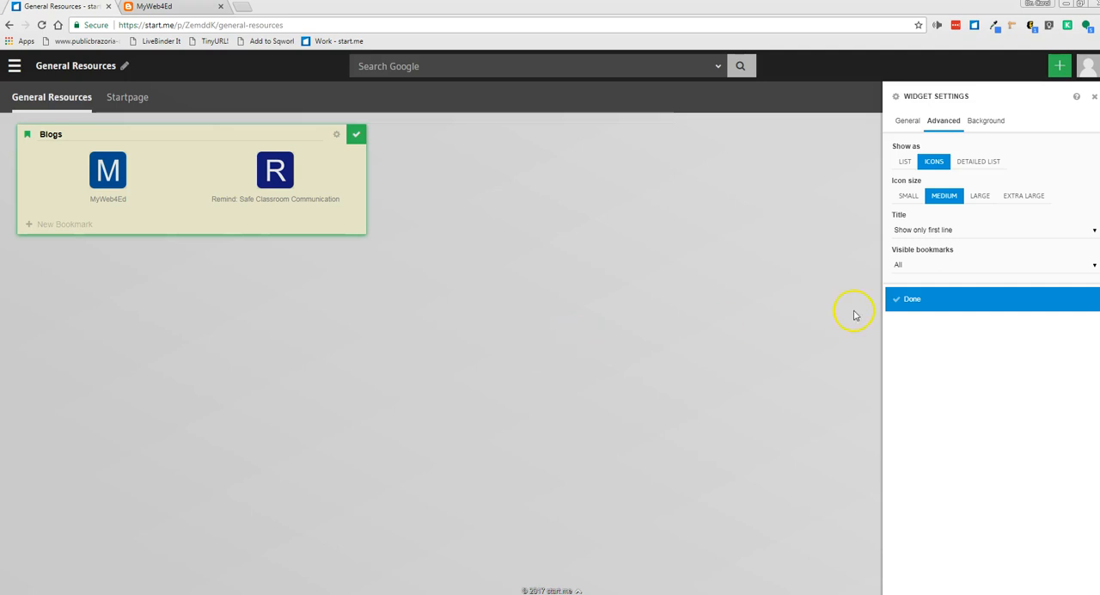
click(914, 300)
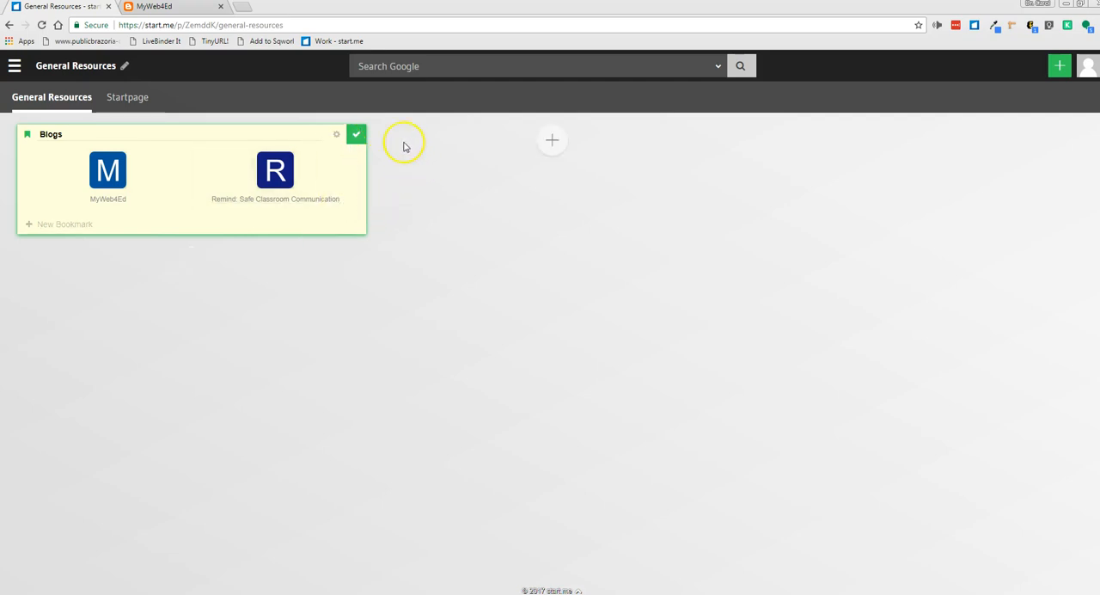
click(356, 135)
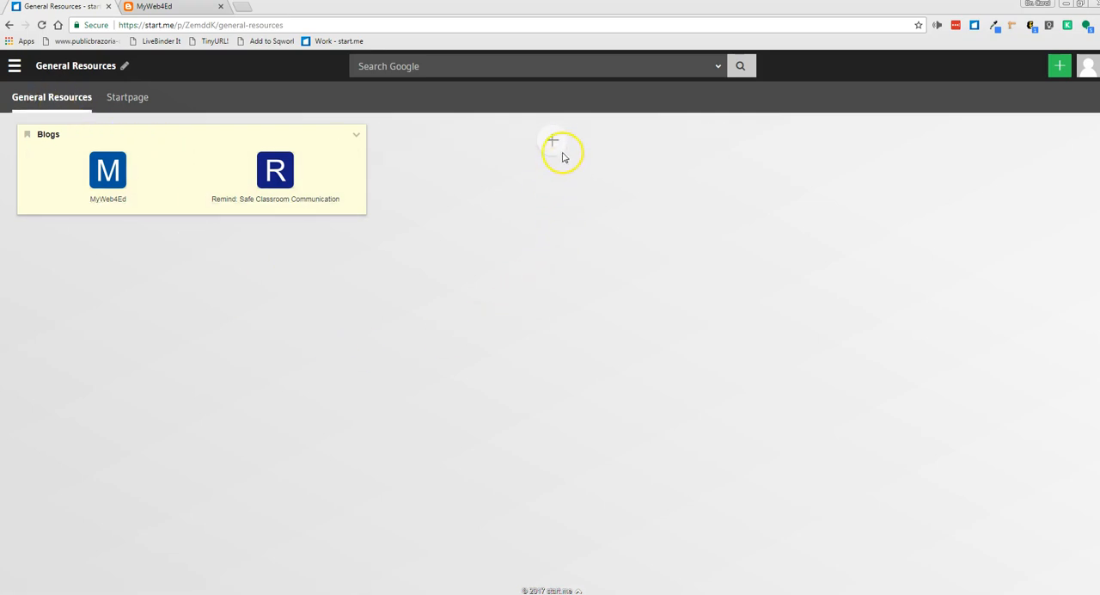
Add a Notes block in the second column and title it "Sticky Notes"
click(554, 139)
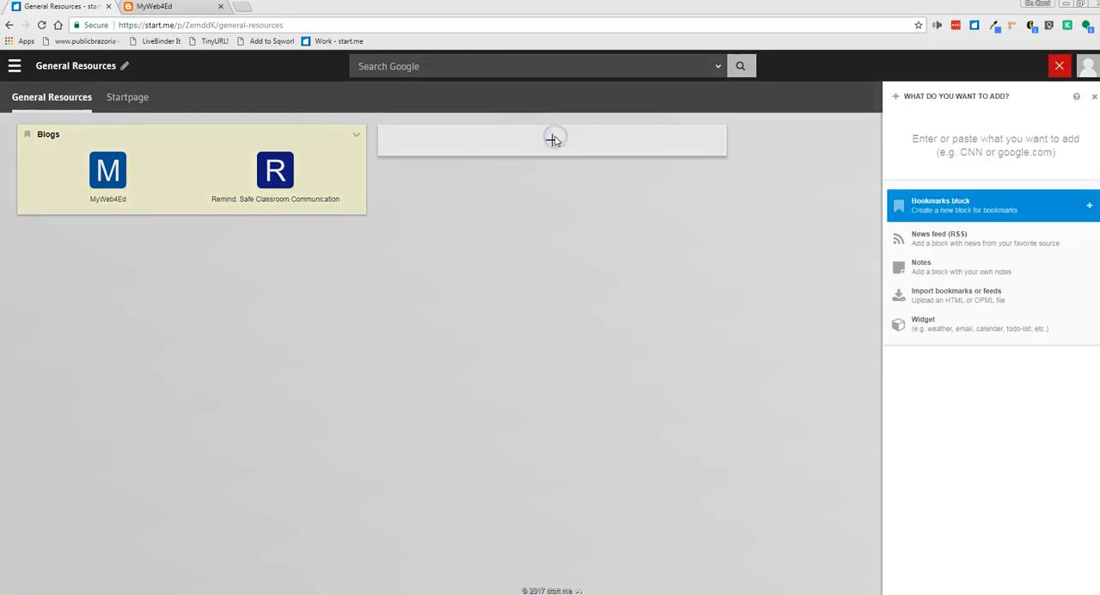
click(918, 267)
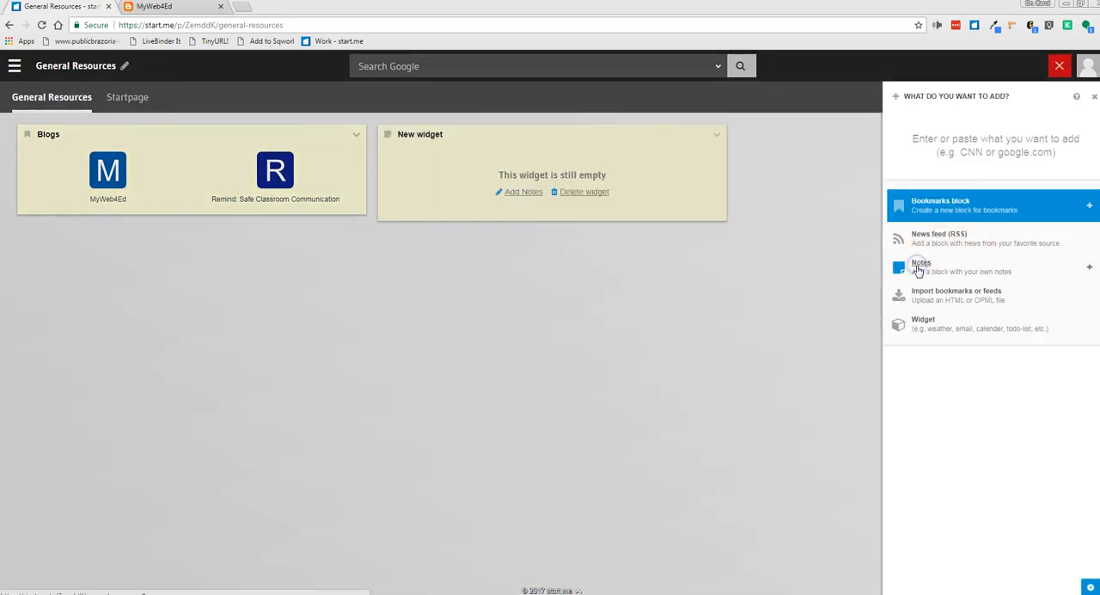
click(449, 133)
drag(450, 134, 388, 137)
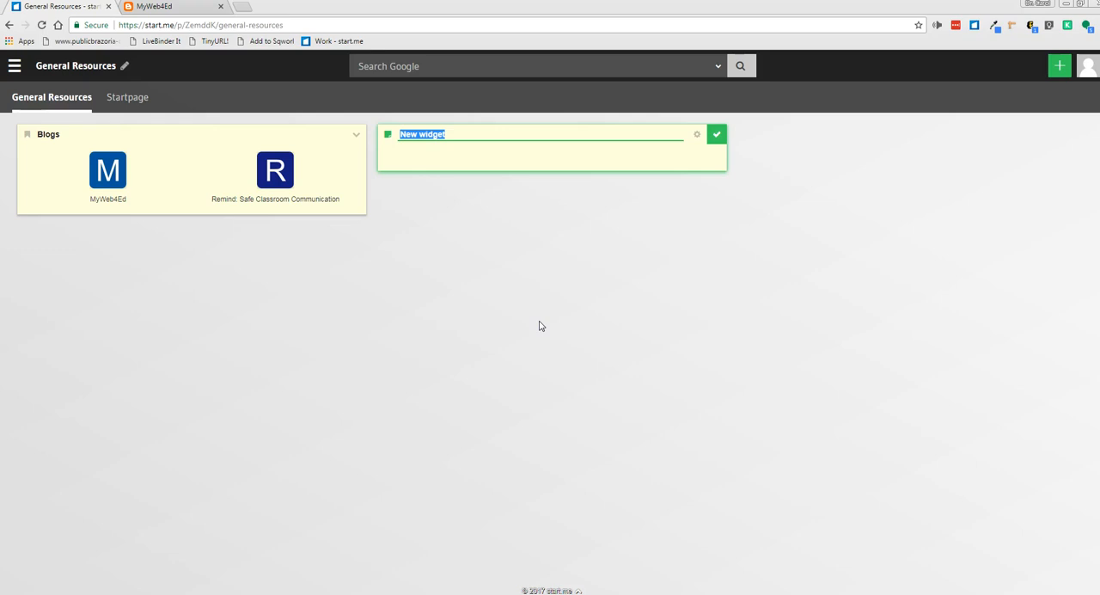
text(St)
Set the Sticky Notes widget's background color to salmon pink
click(696, 137)
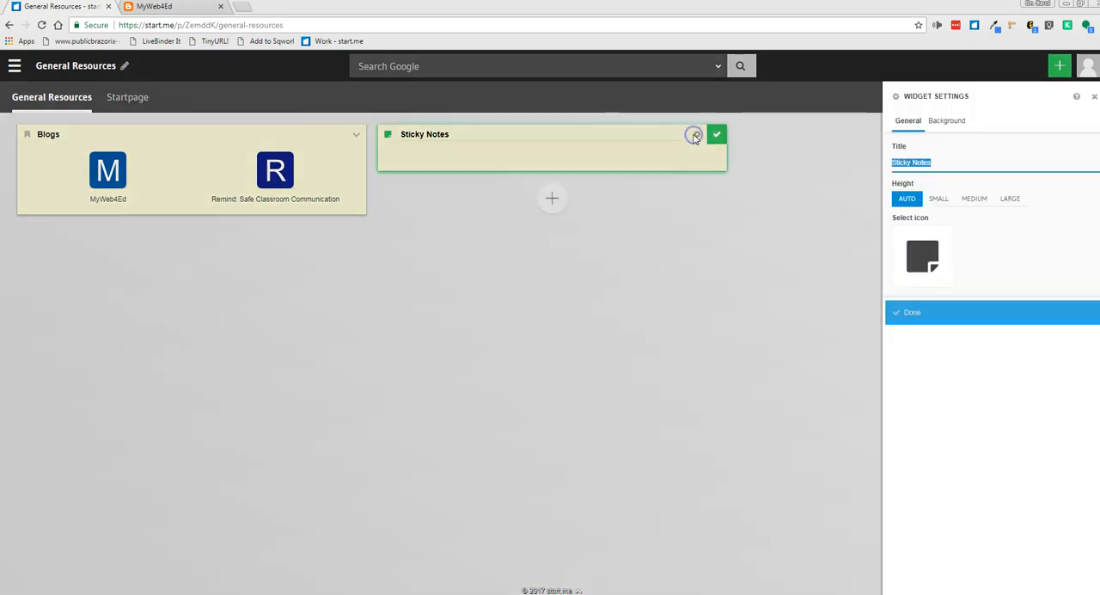
click(951, 120)
click(936, 167)
click(1070, 148)
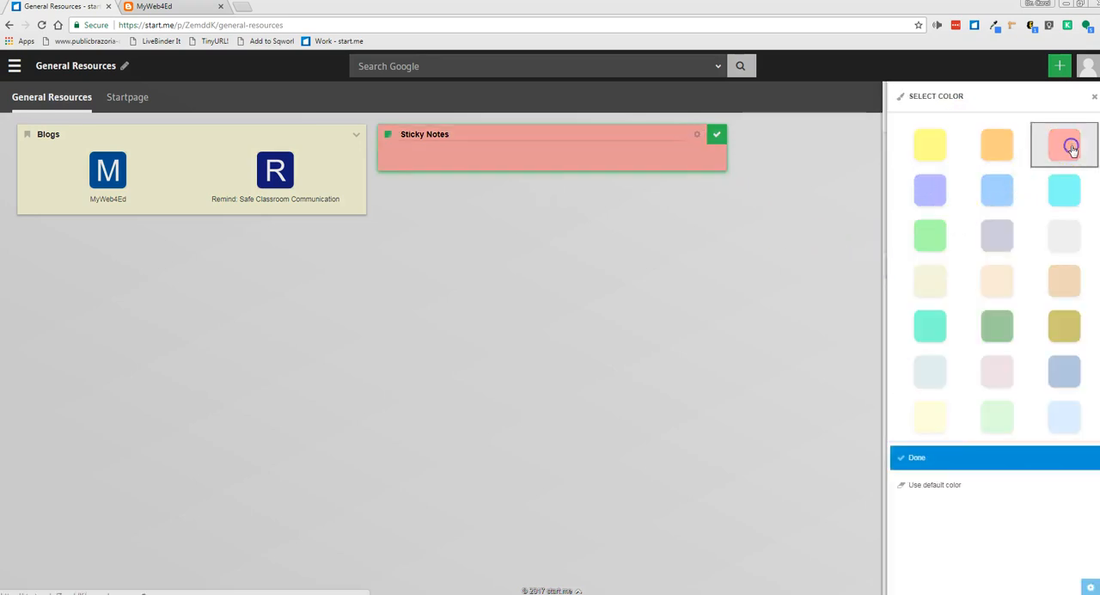
click(923, 460)
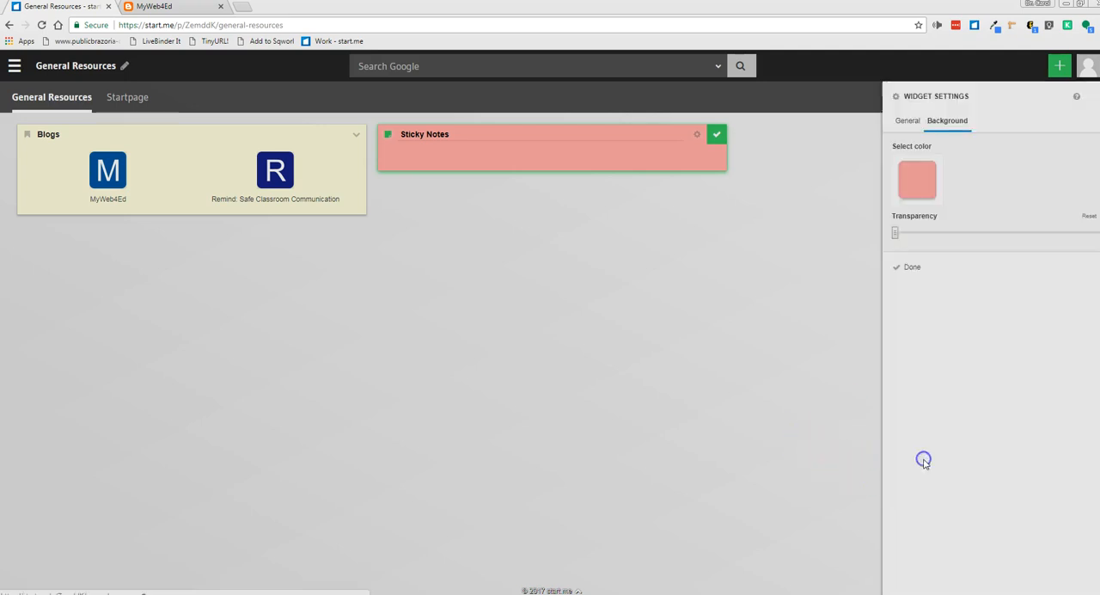
click(442, 147)
Write the lines "*Add more bookmarks", "*Research better practices for feedback" and "*Grade" in the Sticky Notes widget and save them
click(454, 154)
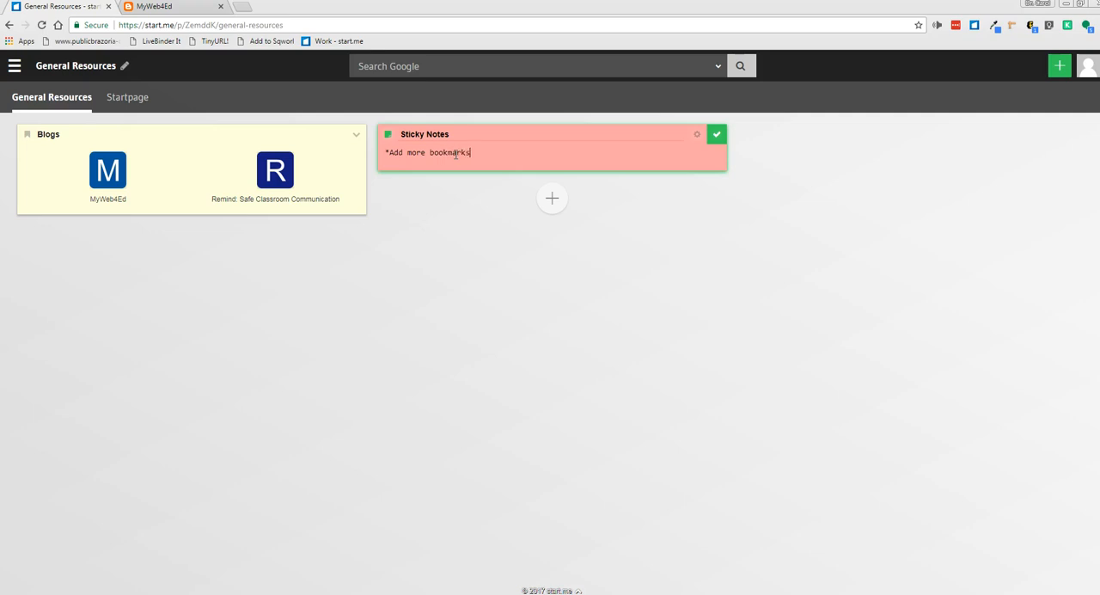
text(*Research better practices for feedback)
key(Return)
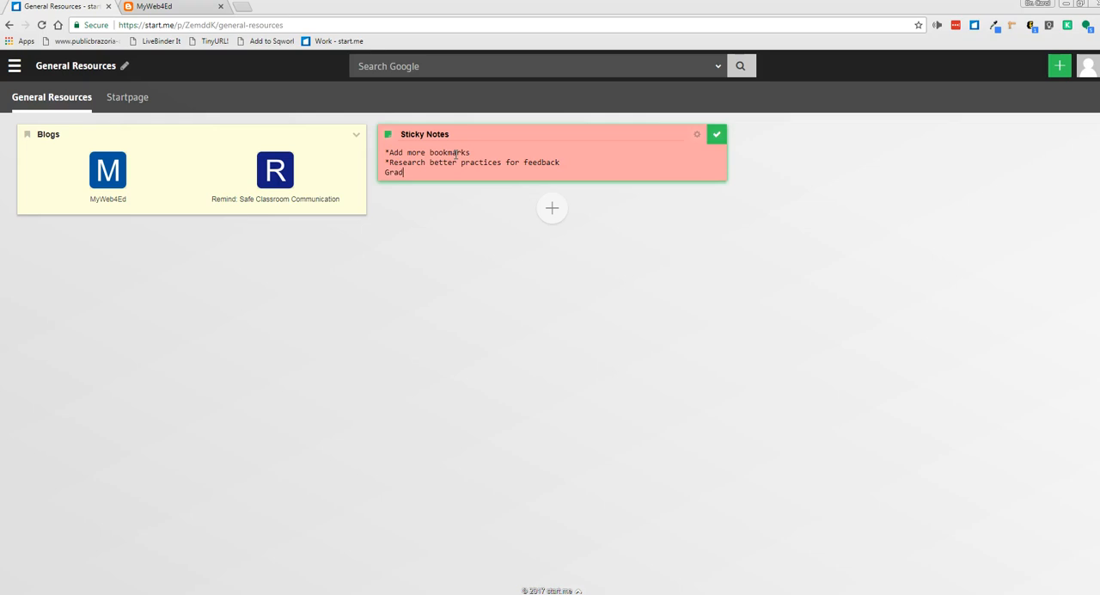
text(*Grade)
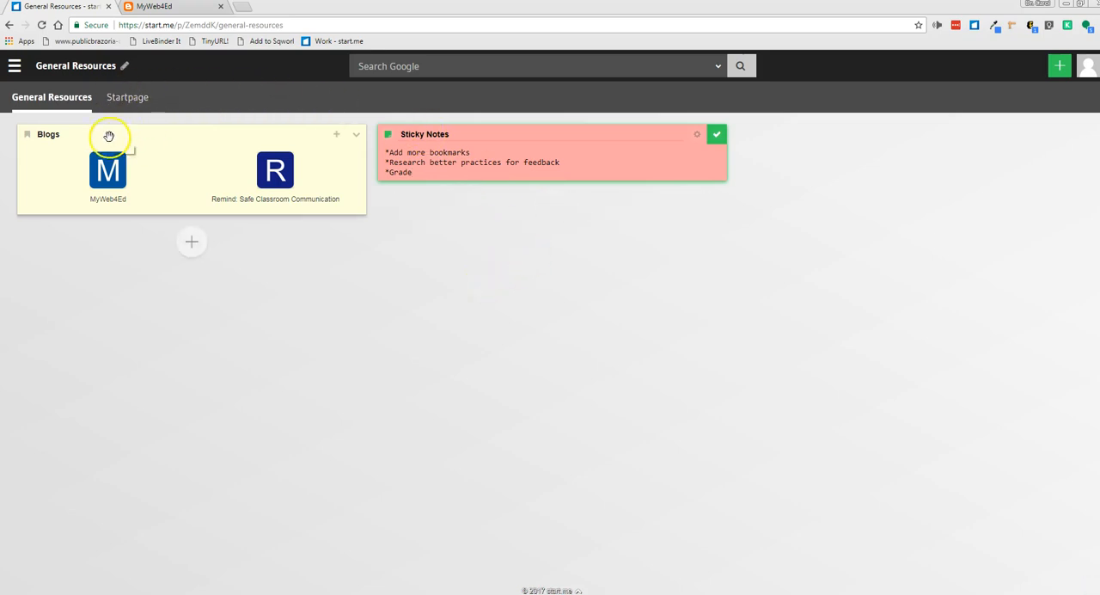
click(13, 67)
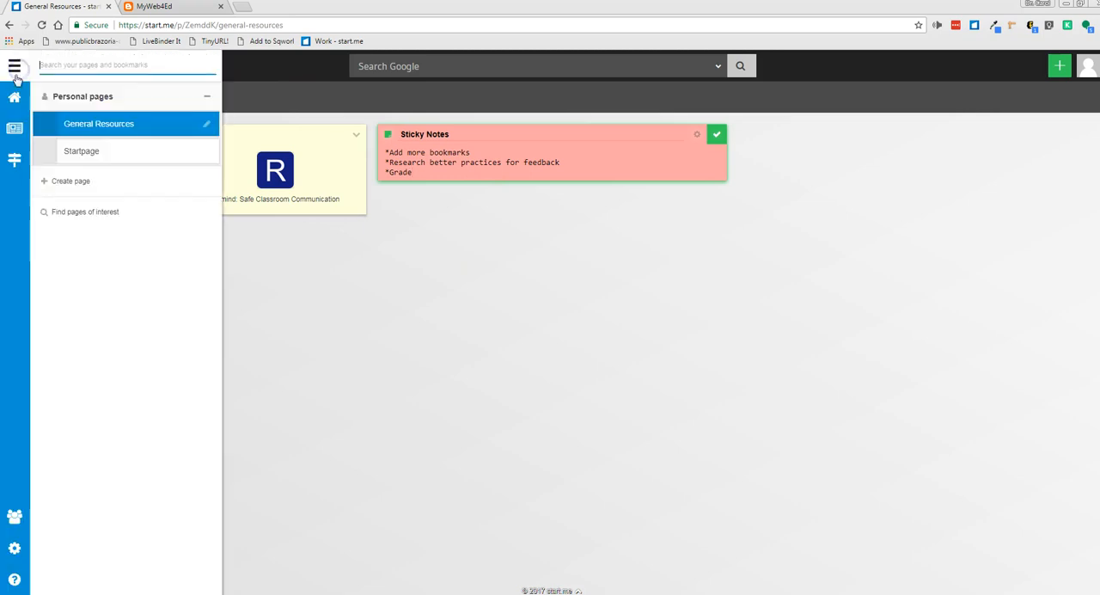
click(445, 268)
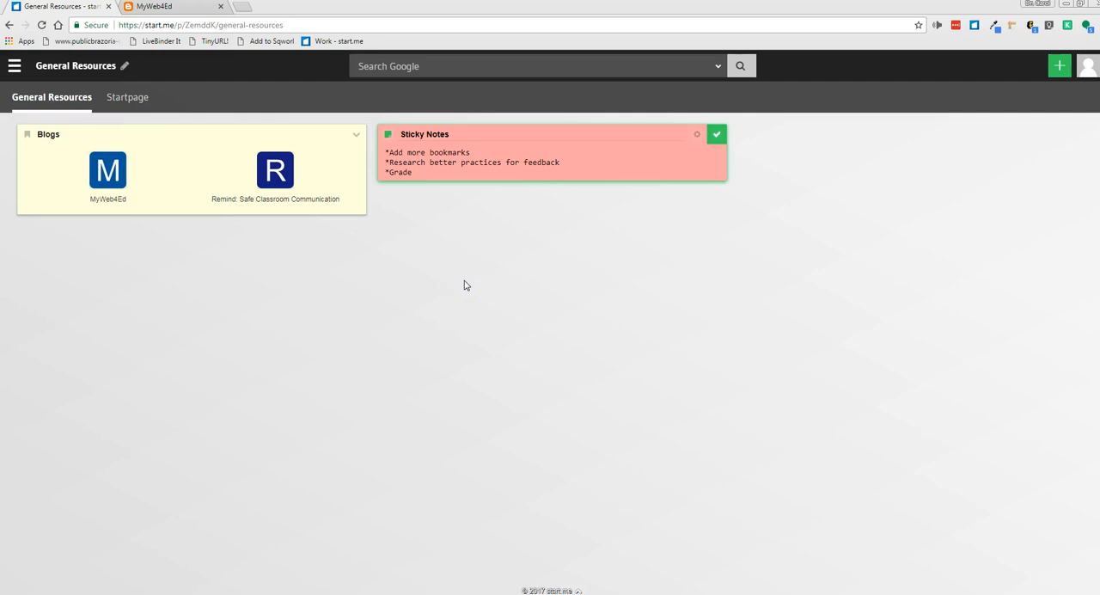
click(717, 135)
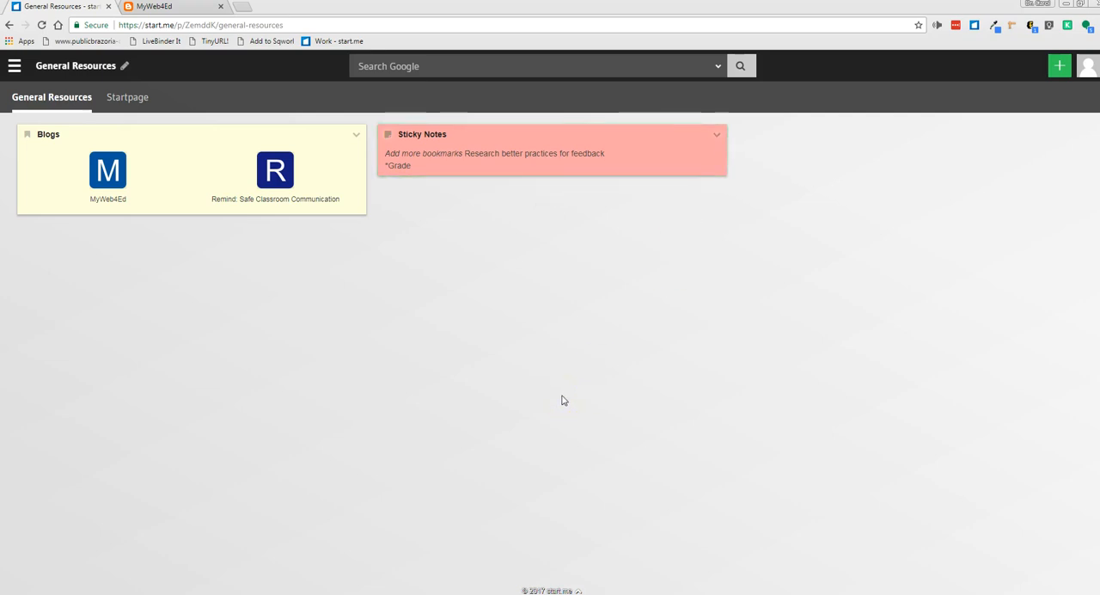
click(716, 135)
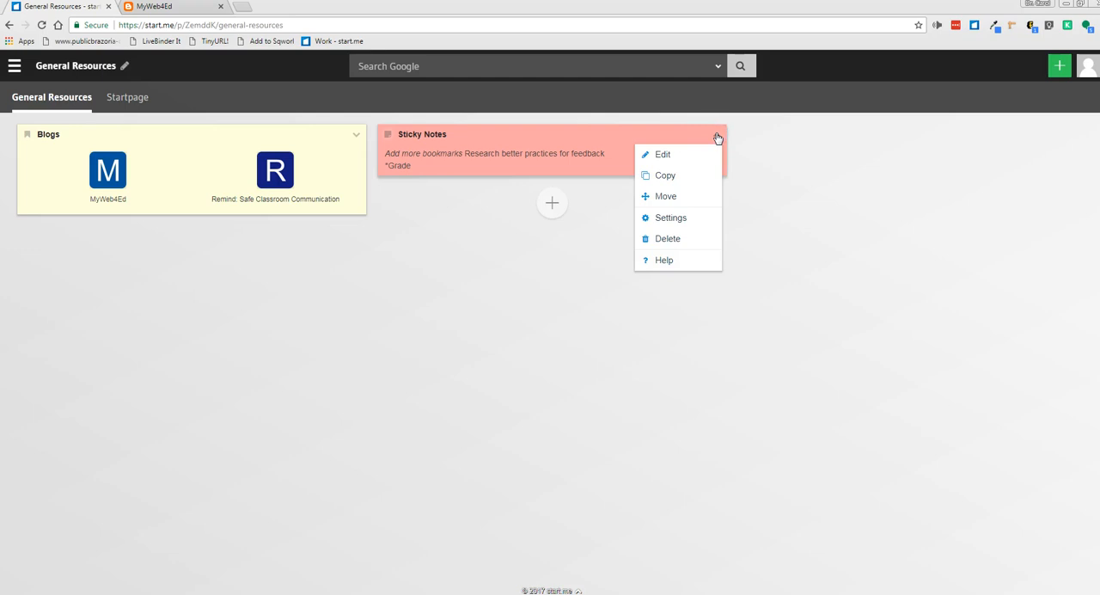
click(668, 198)
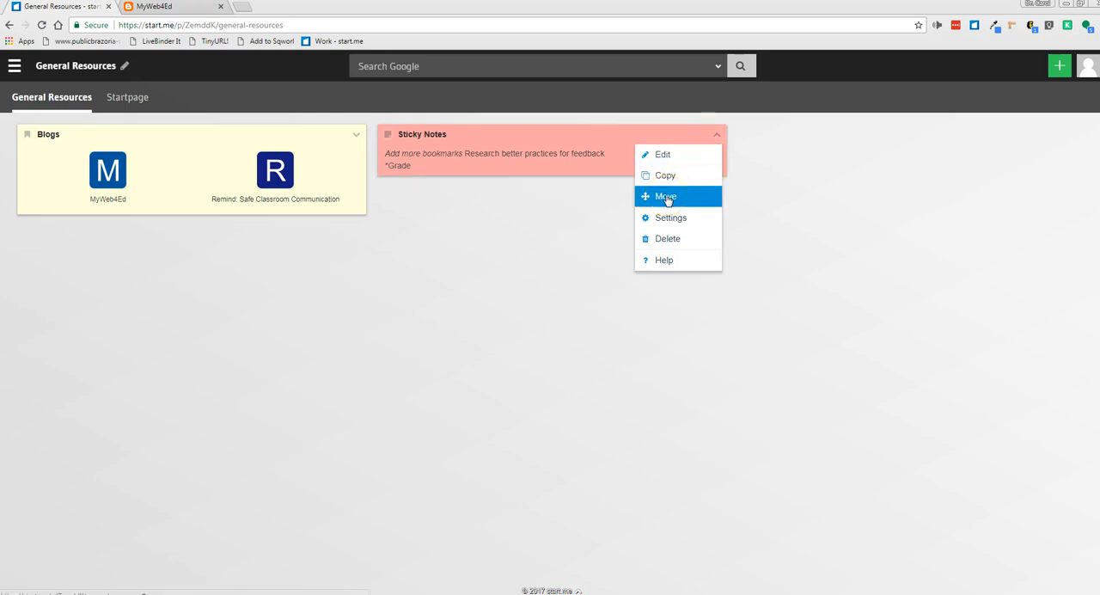
click(560, 290)
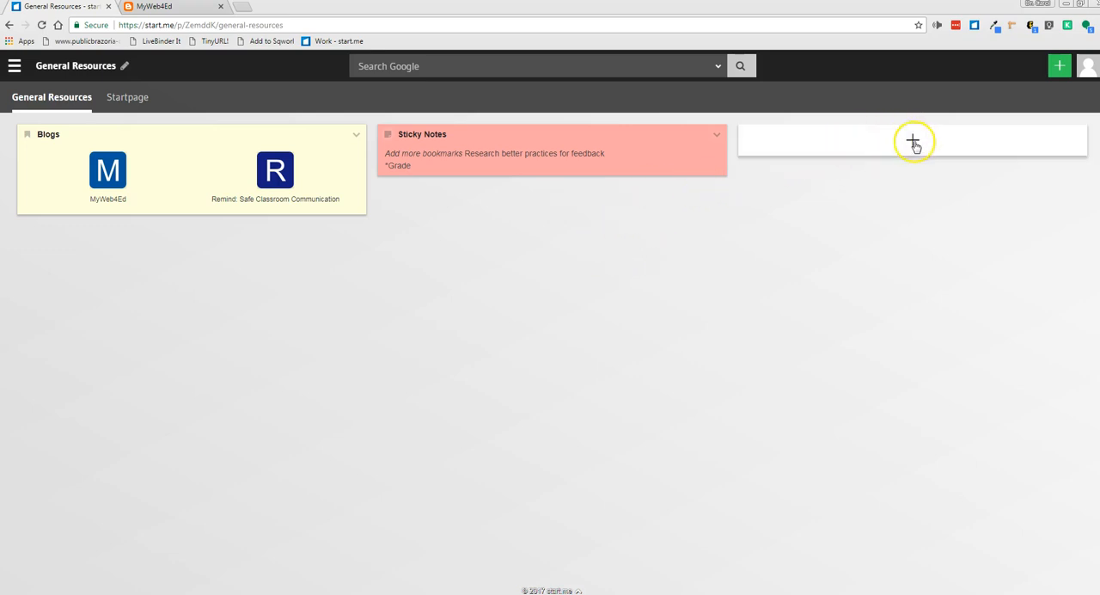
Search the widget library for "weather" and add the start.me Weather widget in the third column
click(913, 143)
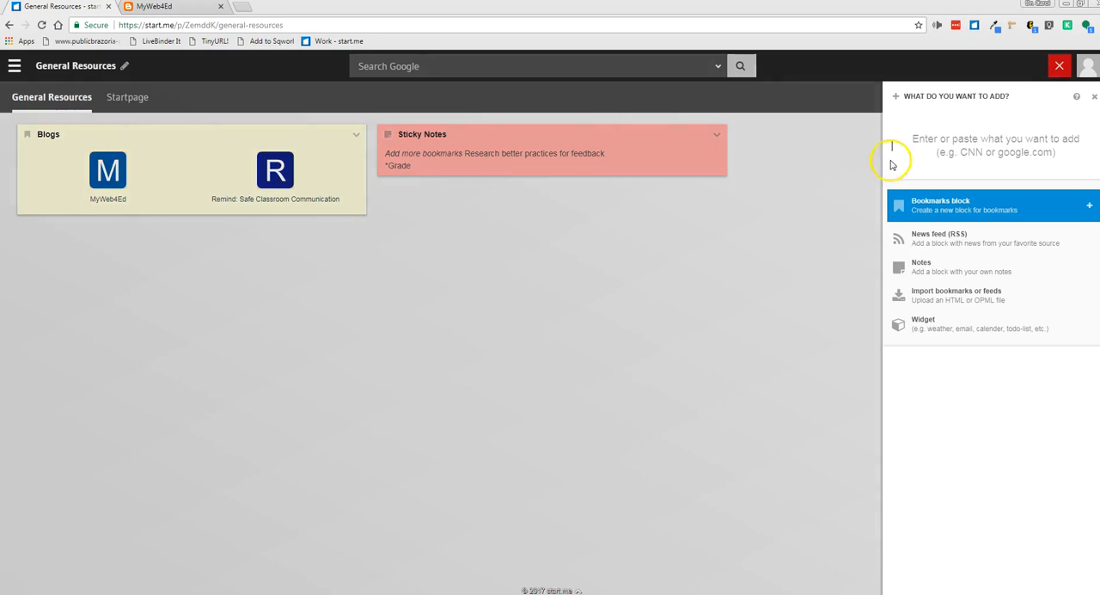
click(925, 325)
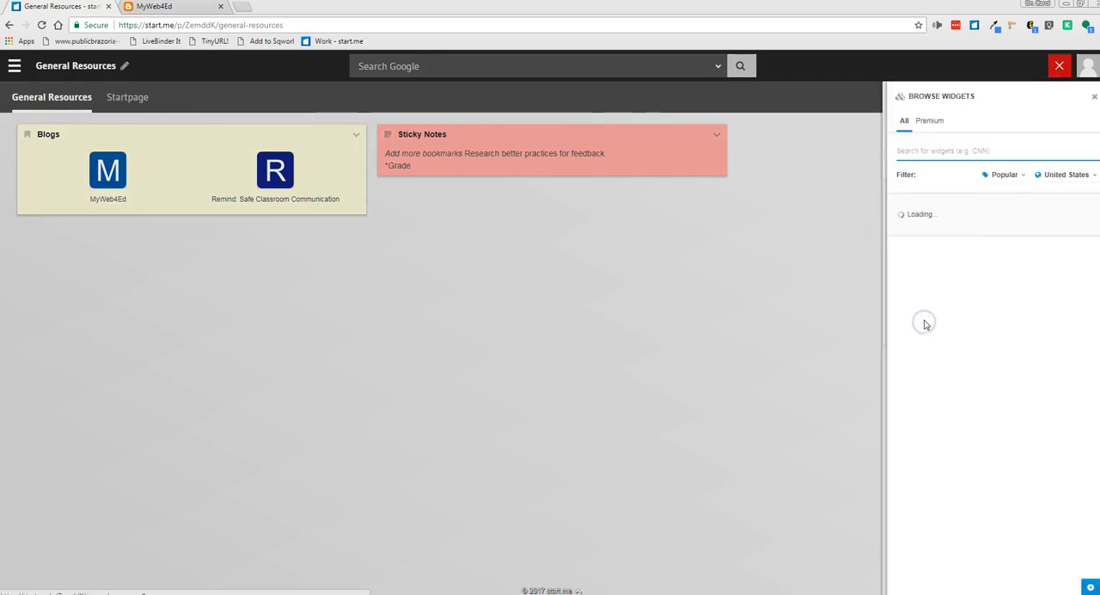
click(927, 152)
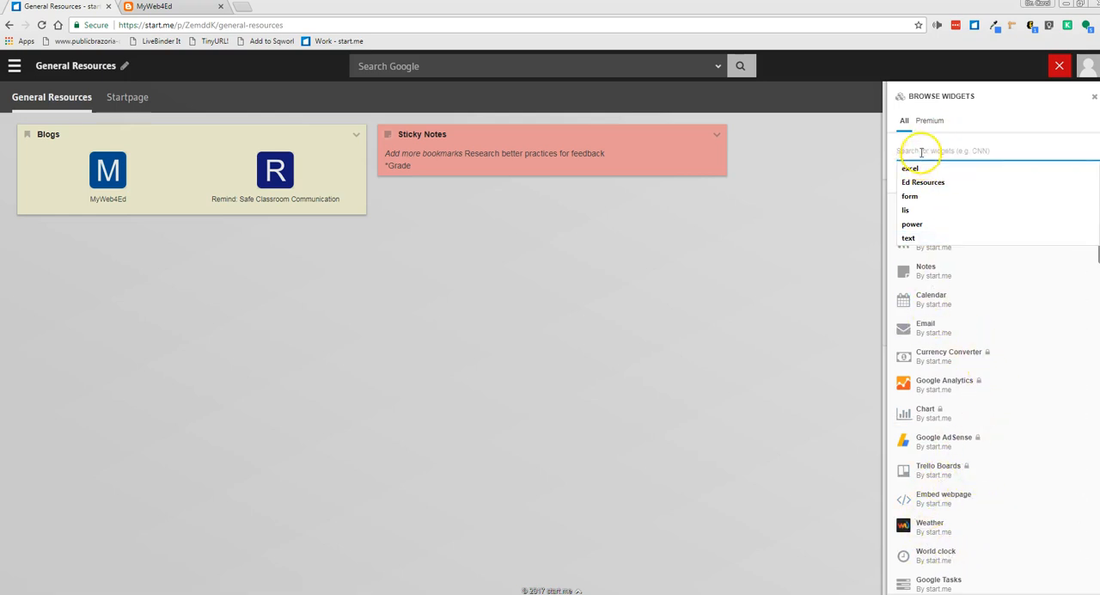
text(weather)
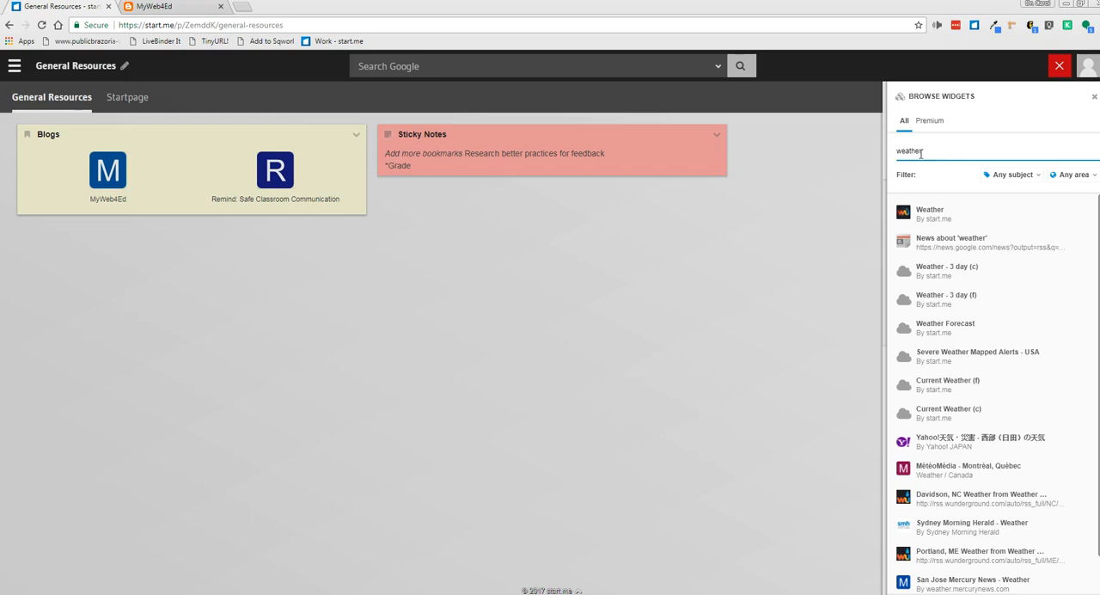
click(929, 218)
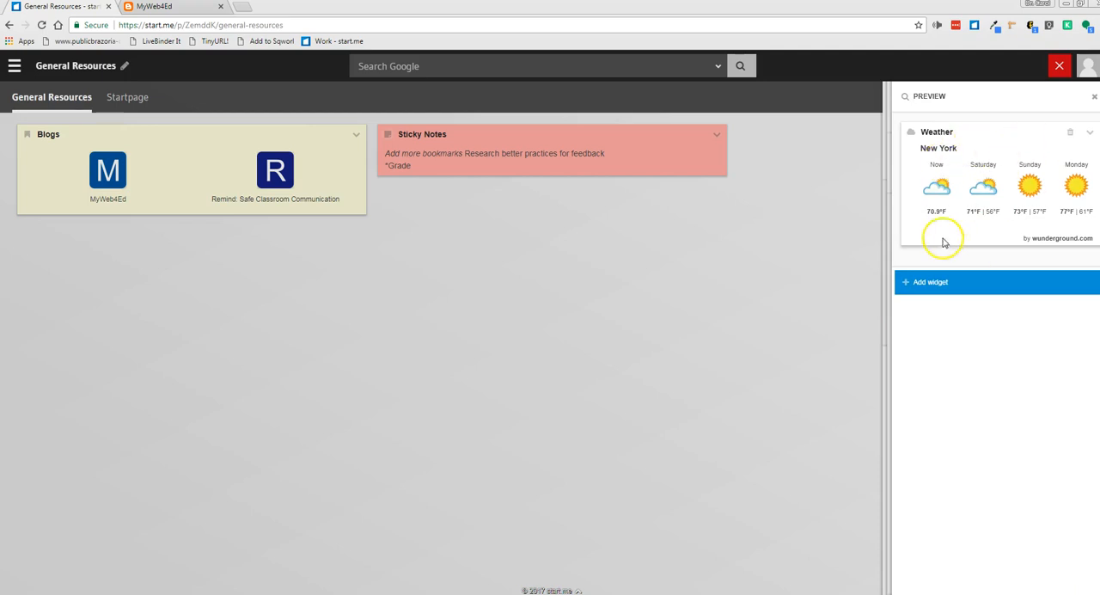
click(944, 290)
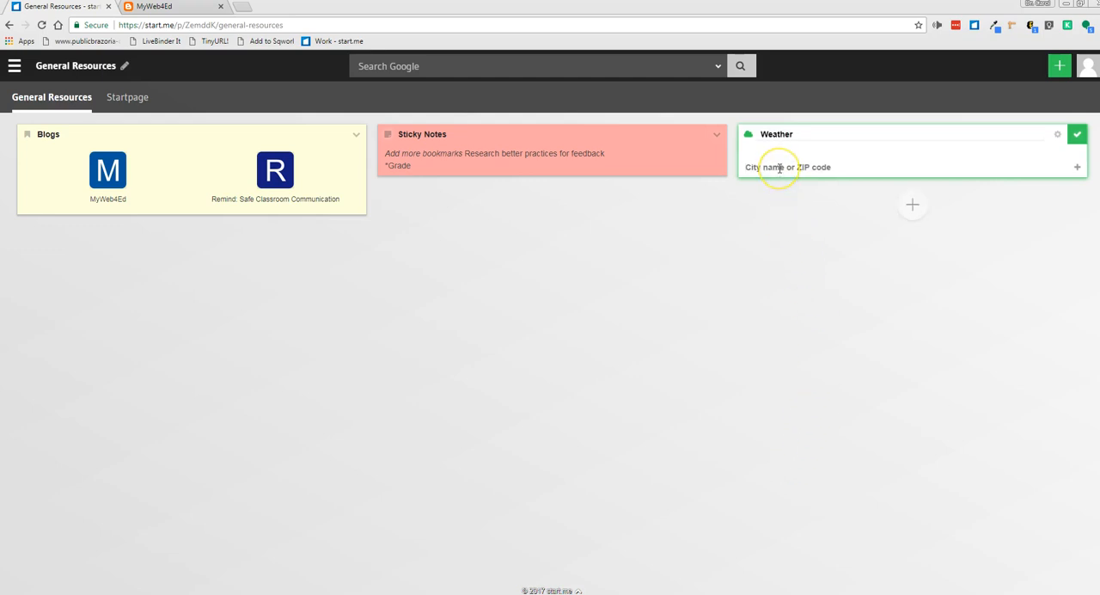
Set the Weather widget's locations to "77034 - Houston, TX" and "96797 - Waipahu, HI" and finish editing it
text(77034)
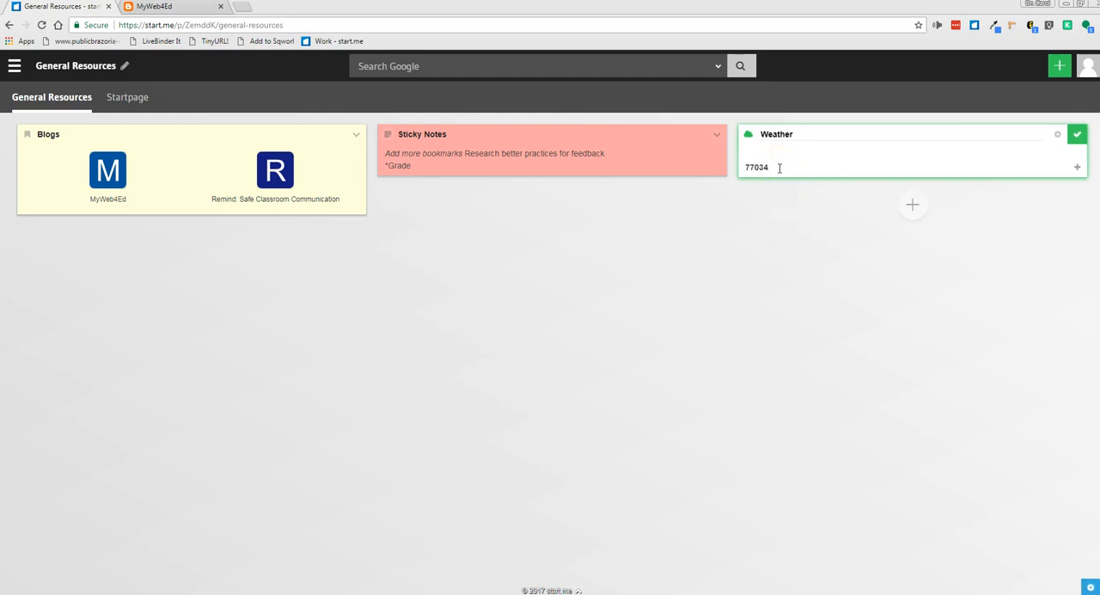
click(760, 191)
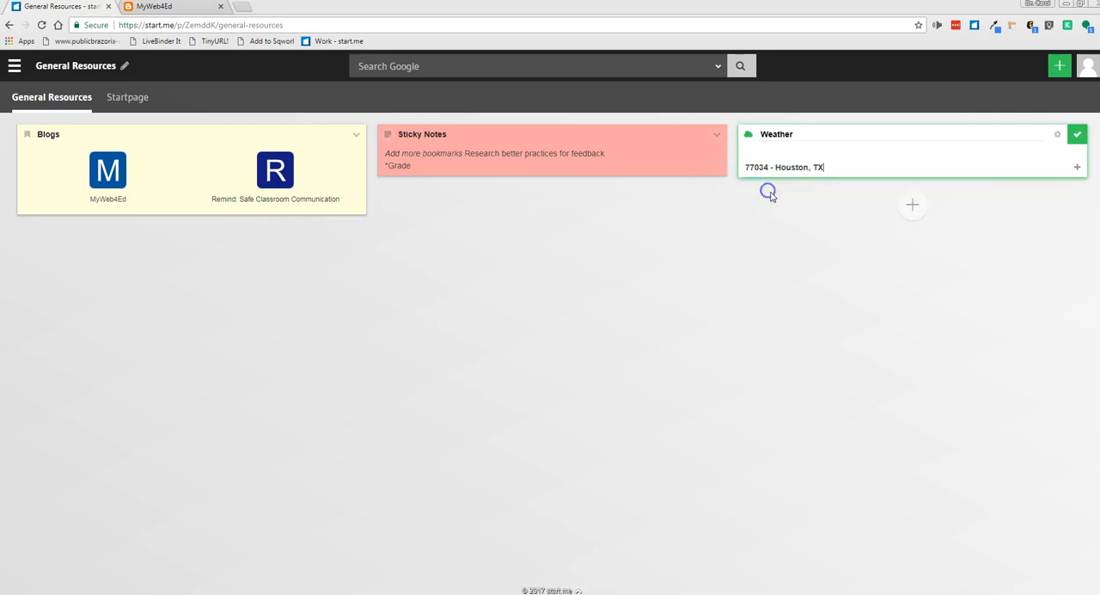
click(1077, 169)
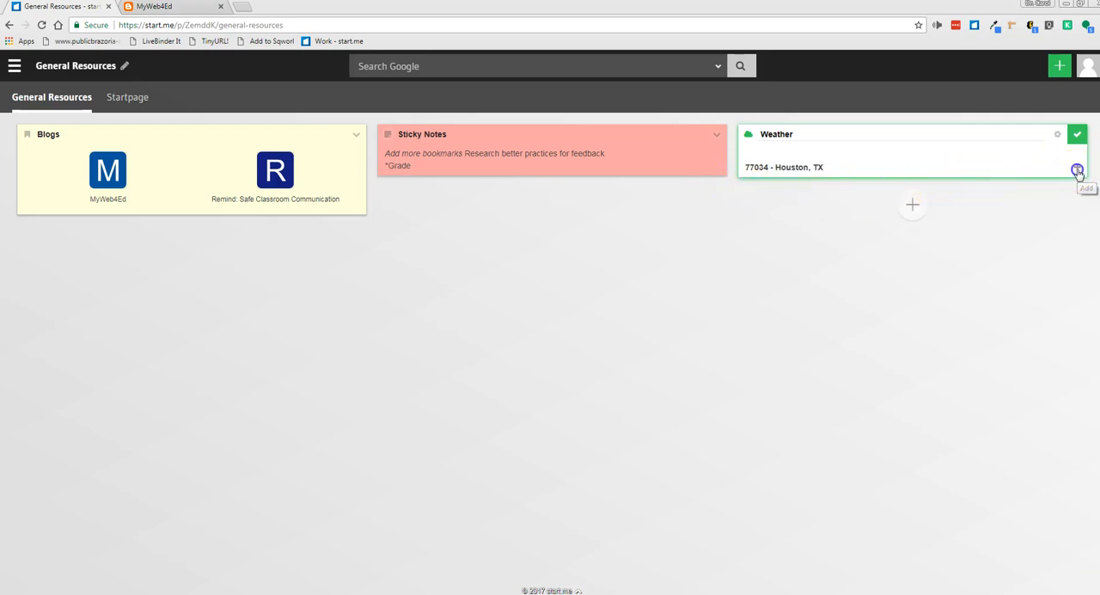
text(9)
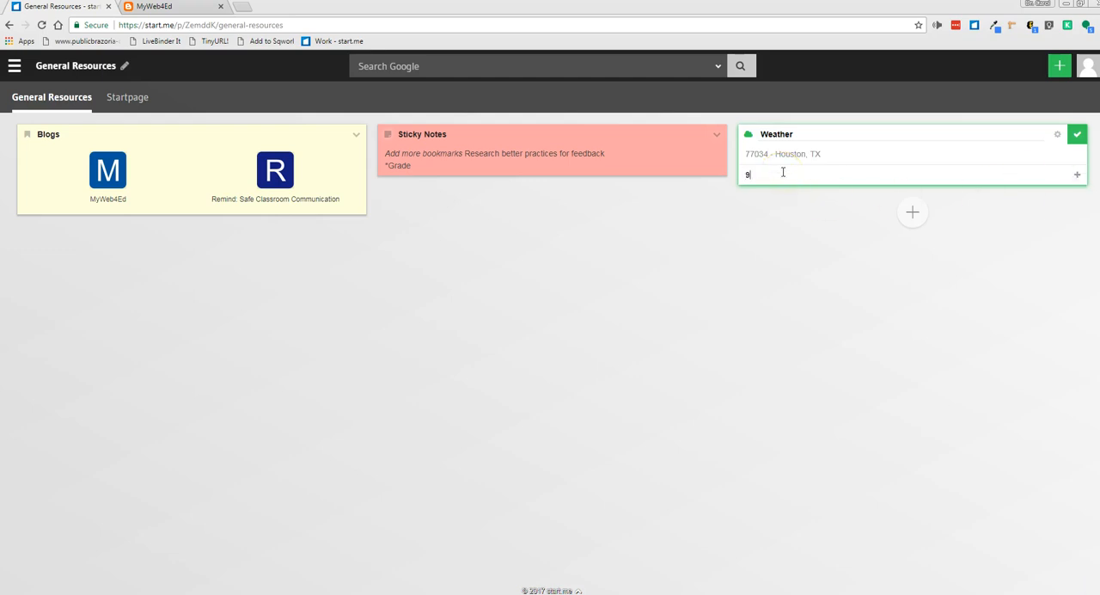
text(6797)
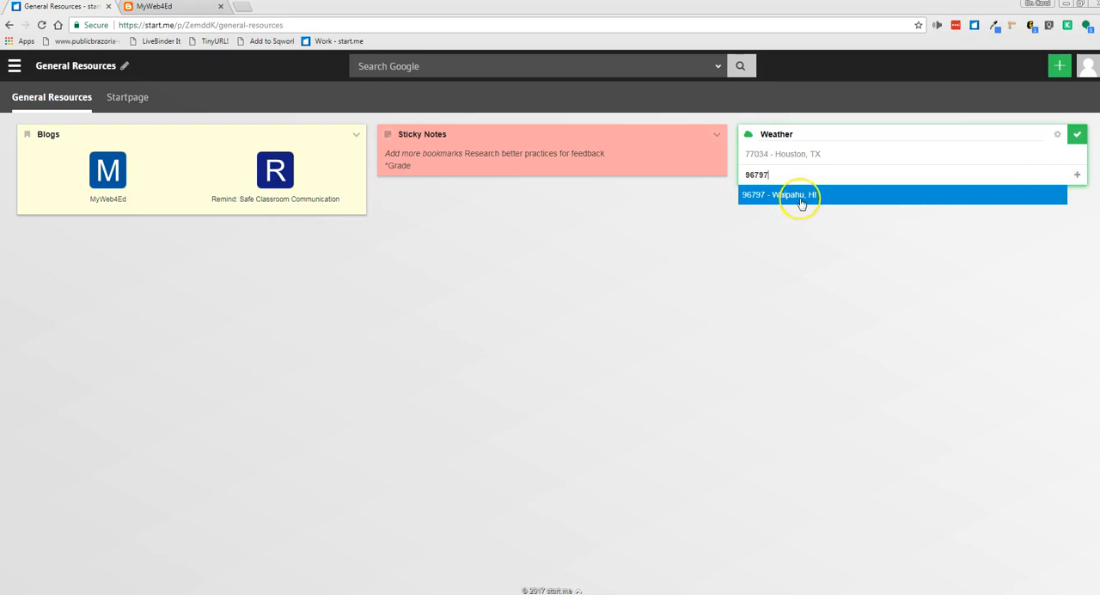
click(799, 195)
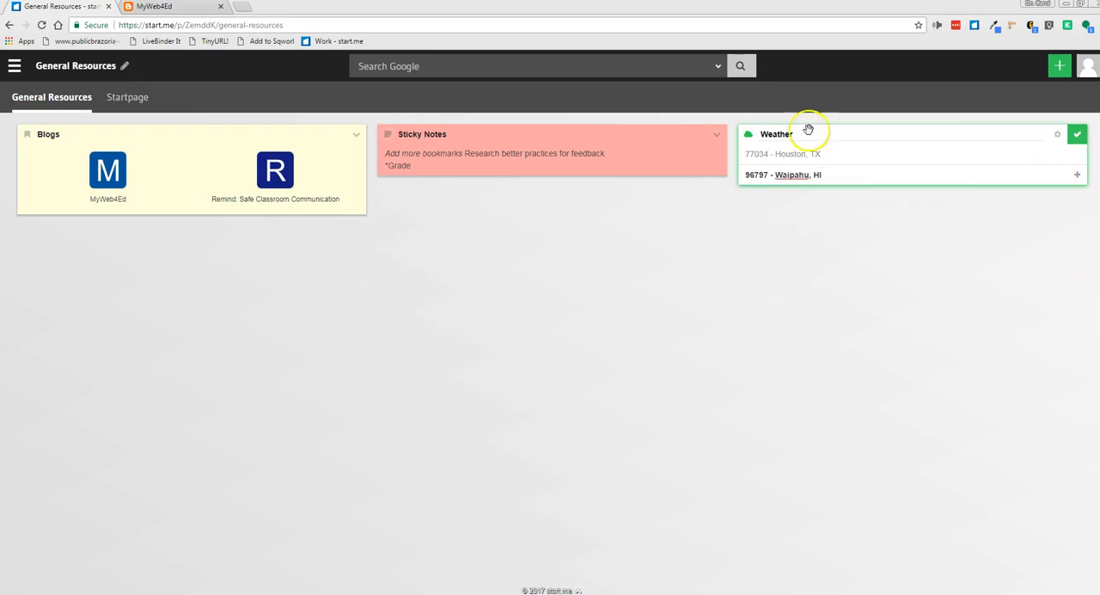
click(1077, 135)
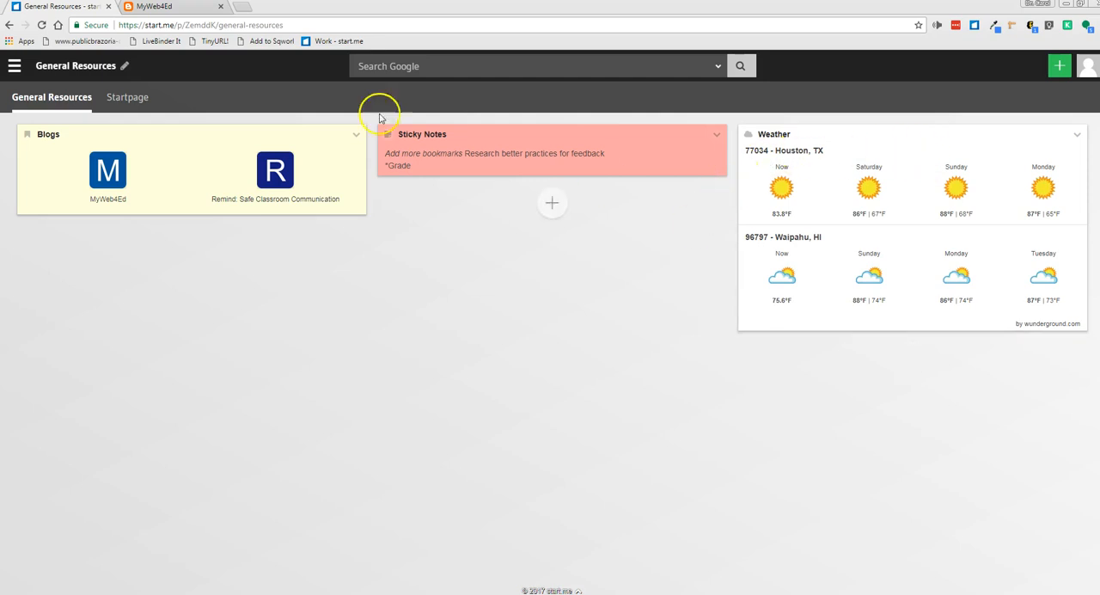
Swap the Sticky Notes and Weather widgets so Weather sits in the second column and Sticky Notes in the third
drag(430, 139, 808, 143)
drag(795, 178, 430, 150)
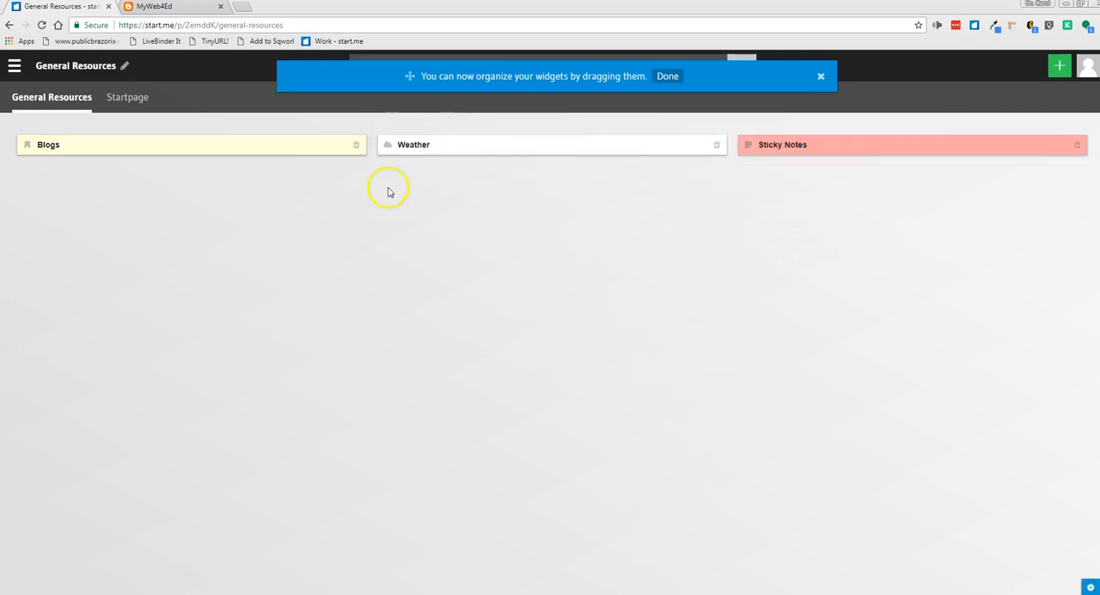
click(667, 76)
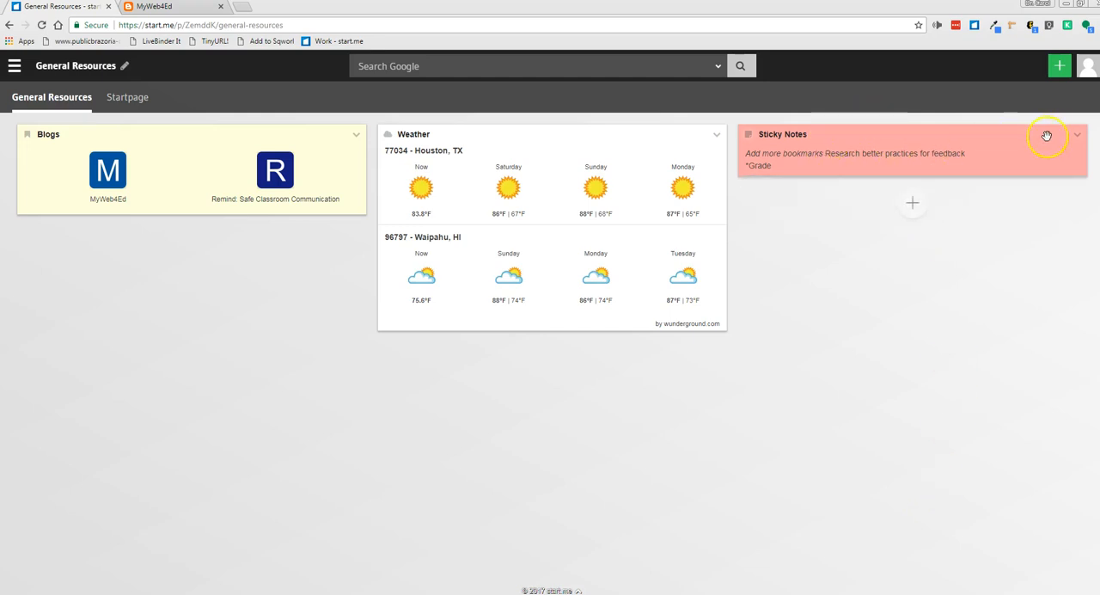
Delete the Sticky Notes widget from the page
click(1076, 135)
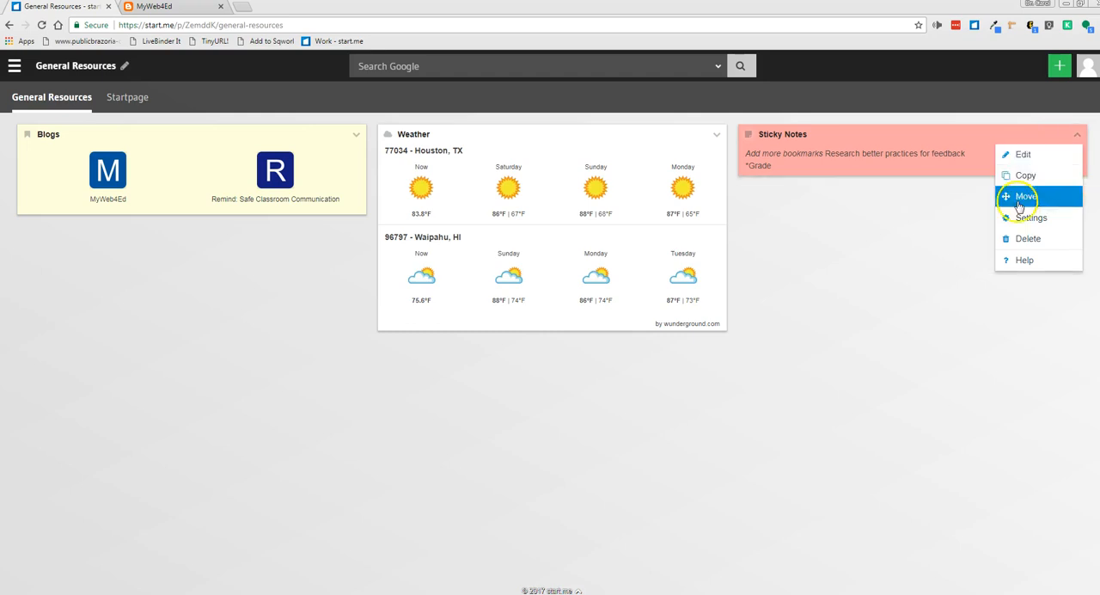
click(1029, 239)
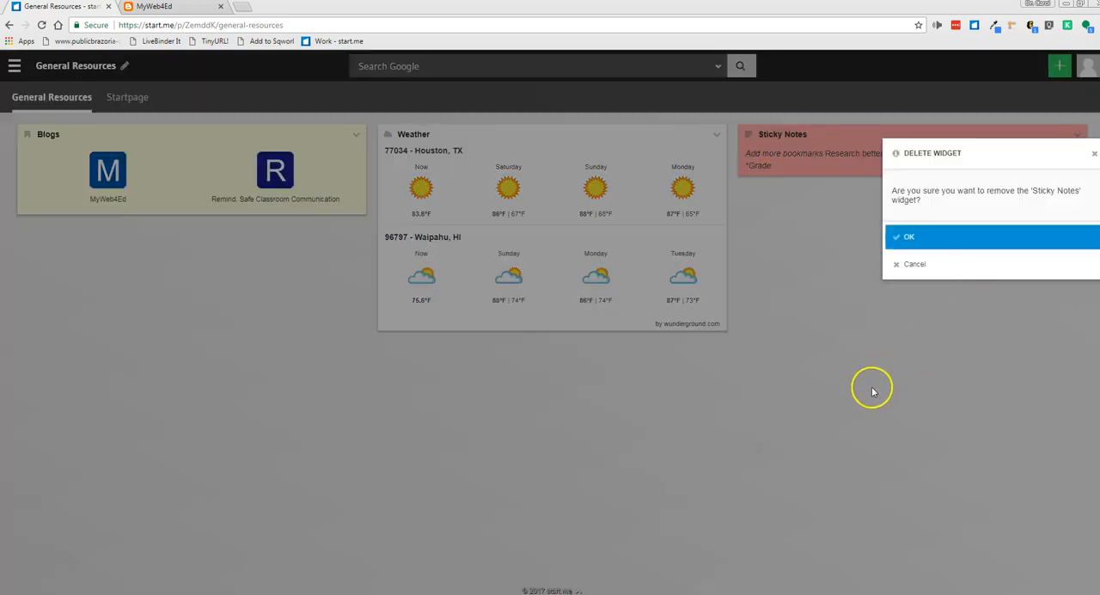
click(918, 237)
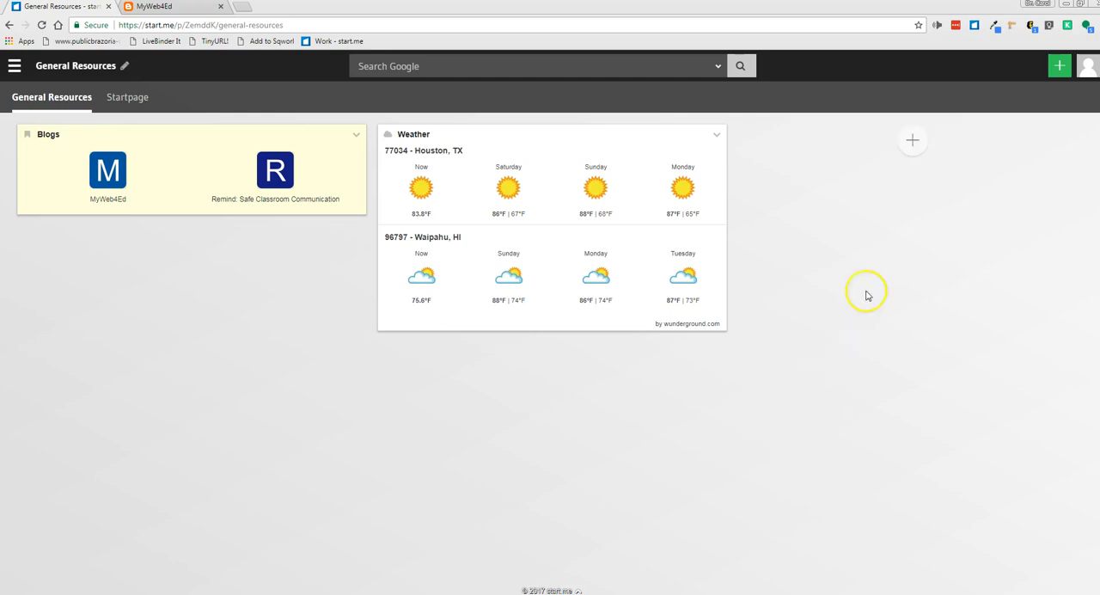
Search the widget library for "cnn" and add the CNN - Technology widget in the third column
click(918, 145)
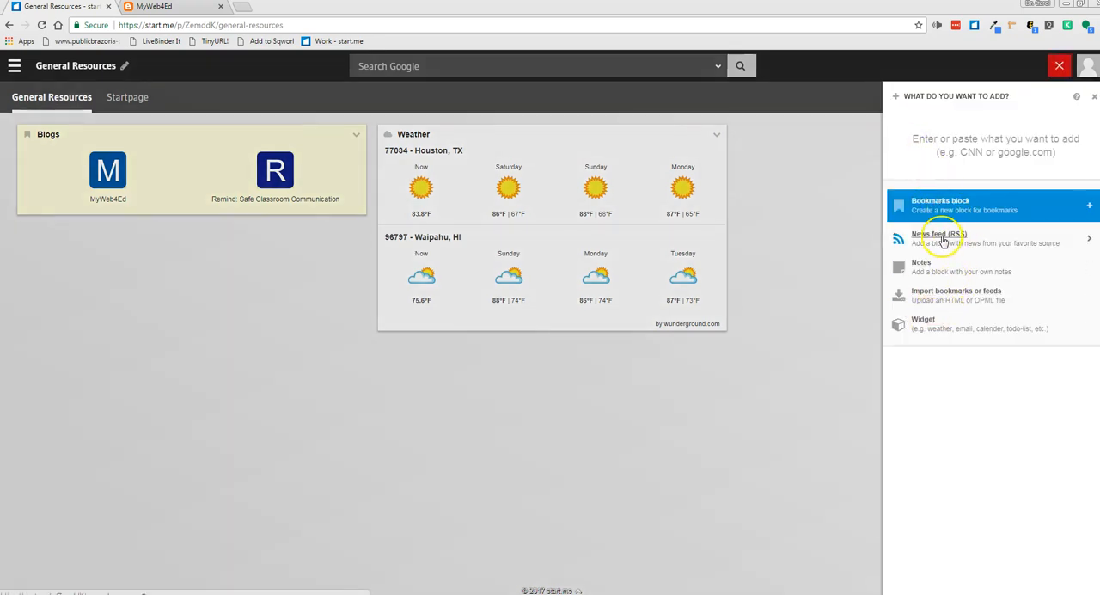
click(923, 324)
click(933, 151)
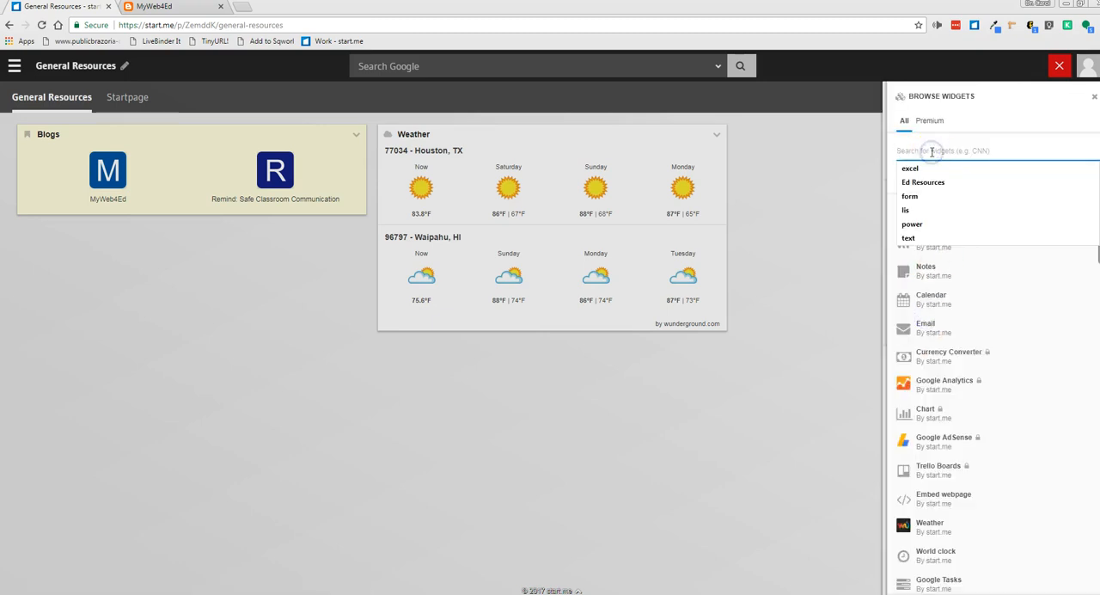
text(cnn)
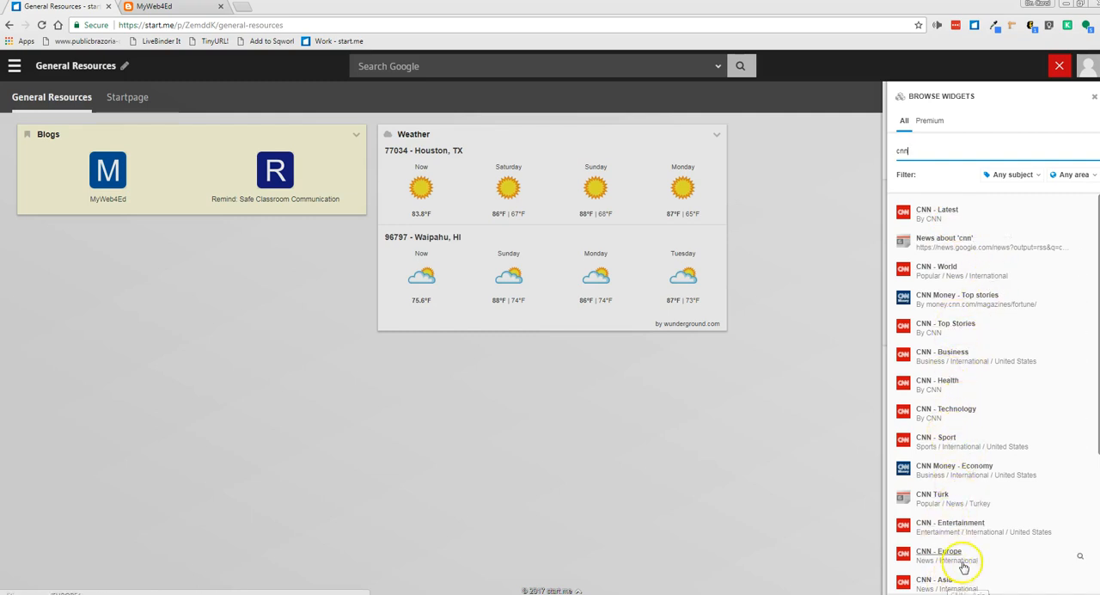
click(940, 412)
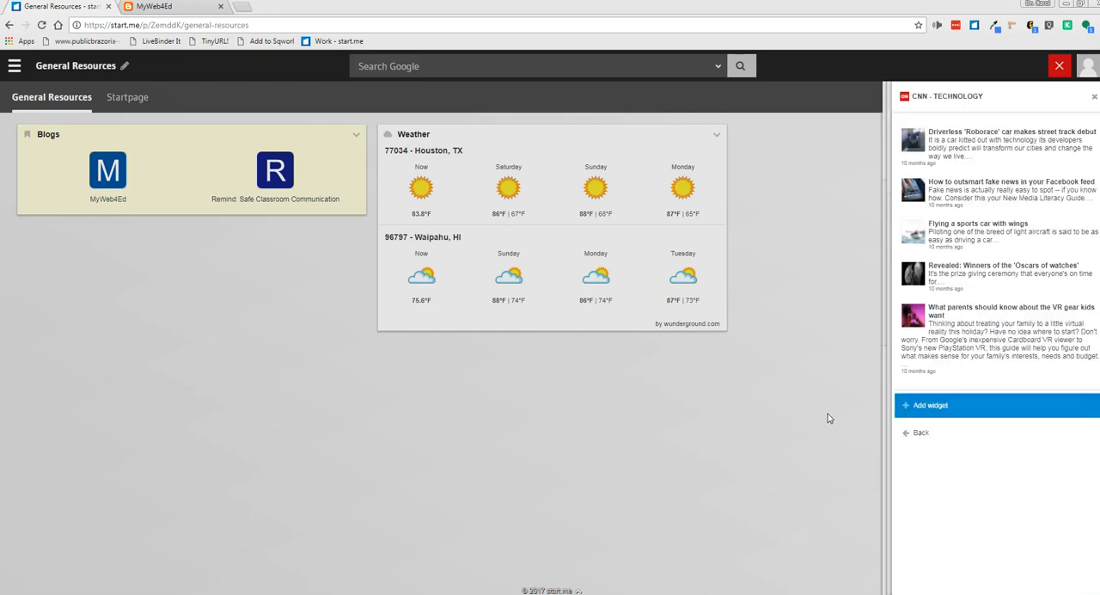
click(919, 406)
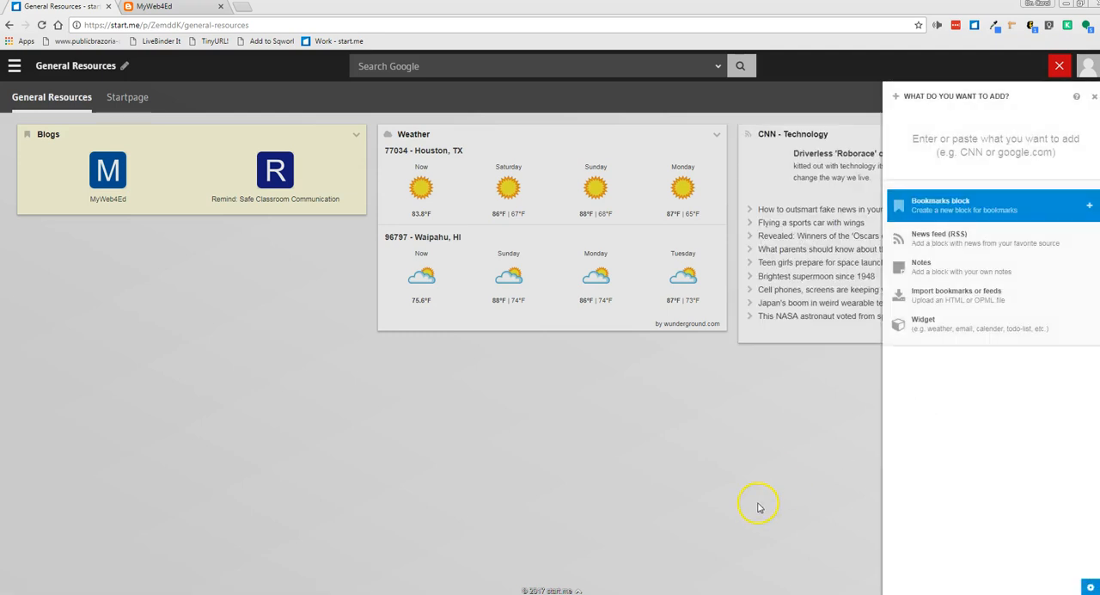
click(758, 507)
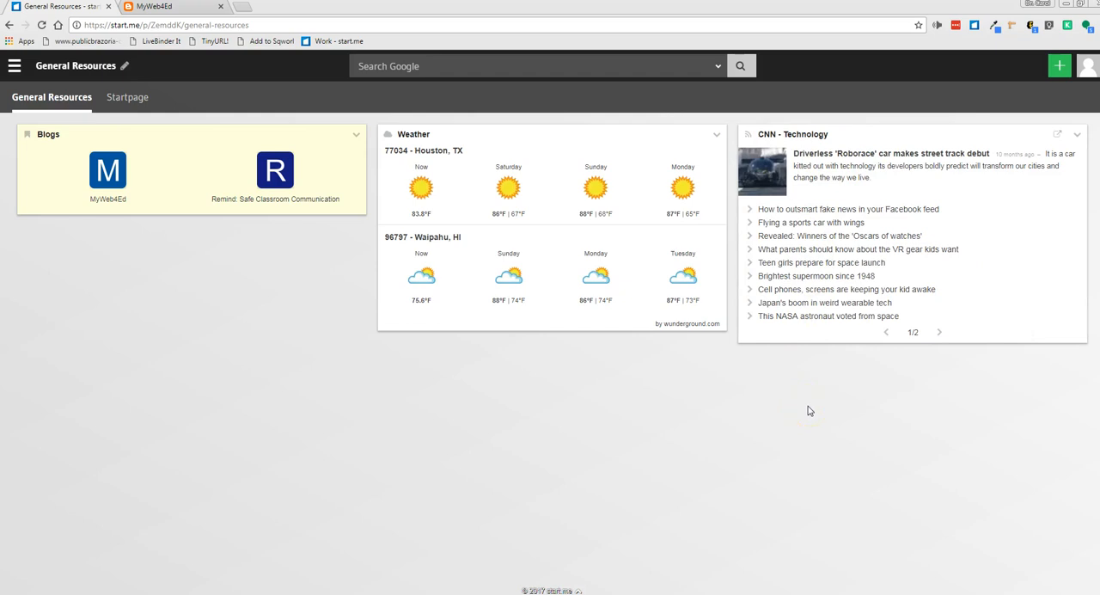
Look at the second page of CNN - Technology headlines and return to the first page
mouse_move(833, 201)
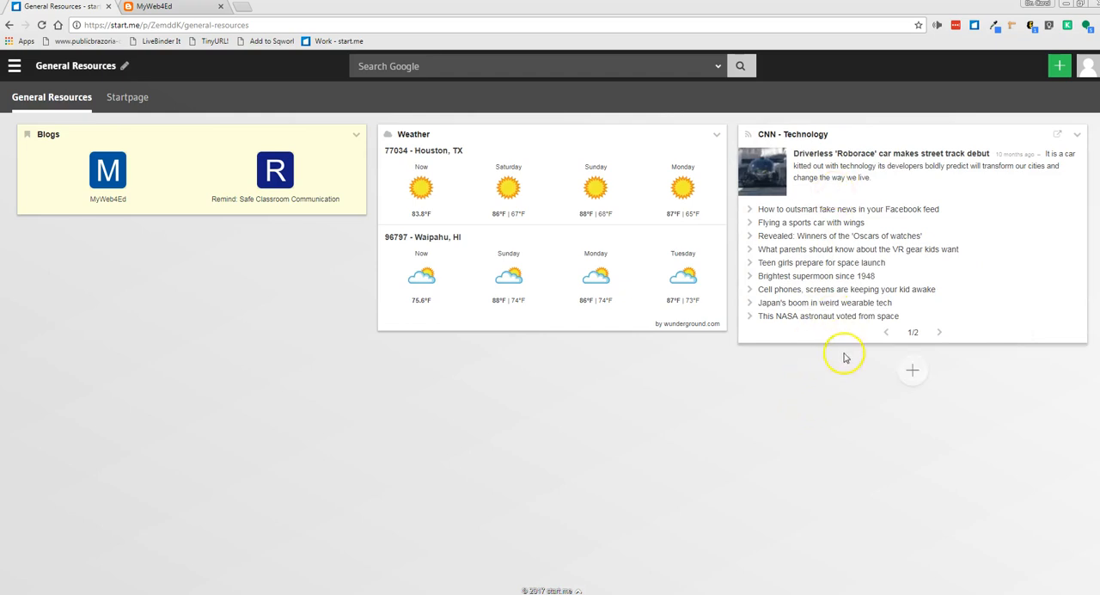
click(942, 332)
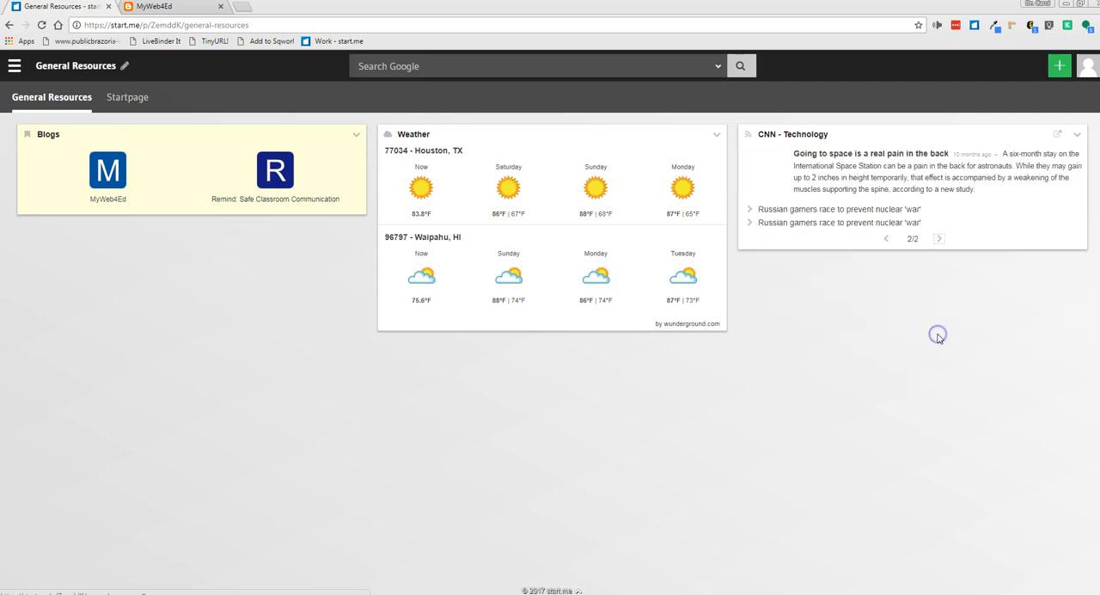
click(888, 238)
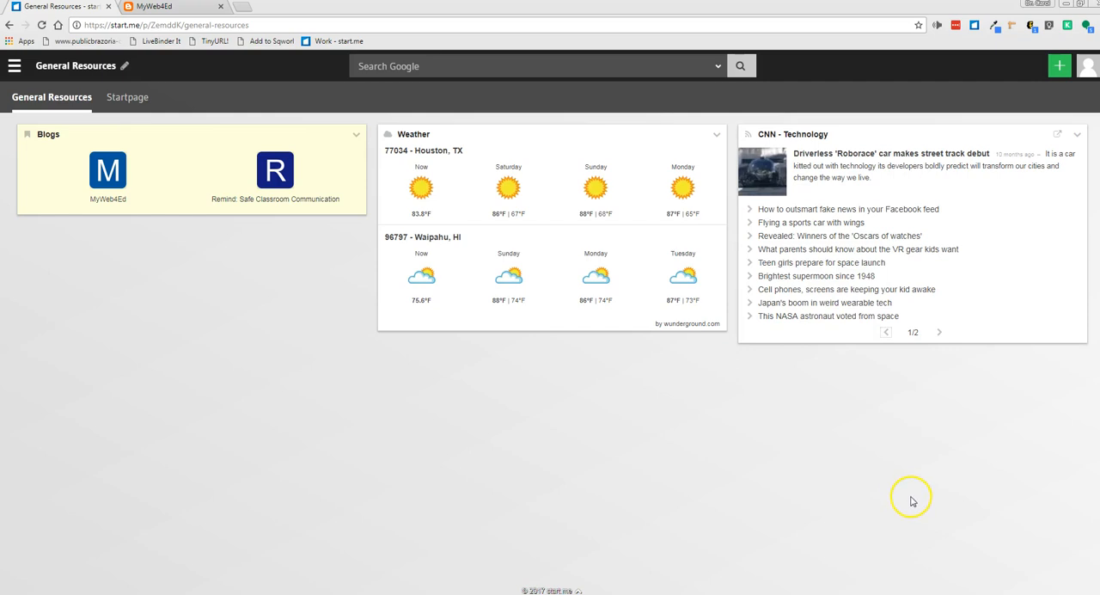
Add the MSNBC - Latest feed to the CNN - Technology widget and close the feed list
click(1077, 135)
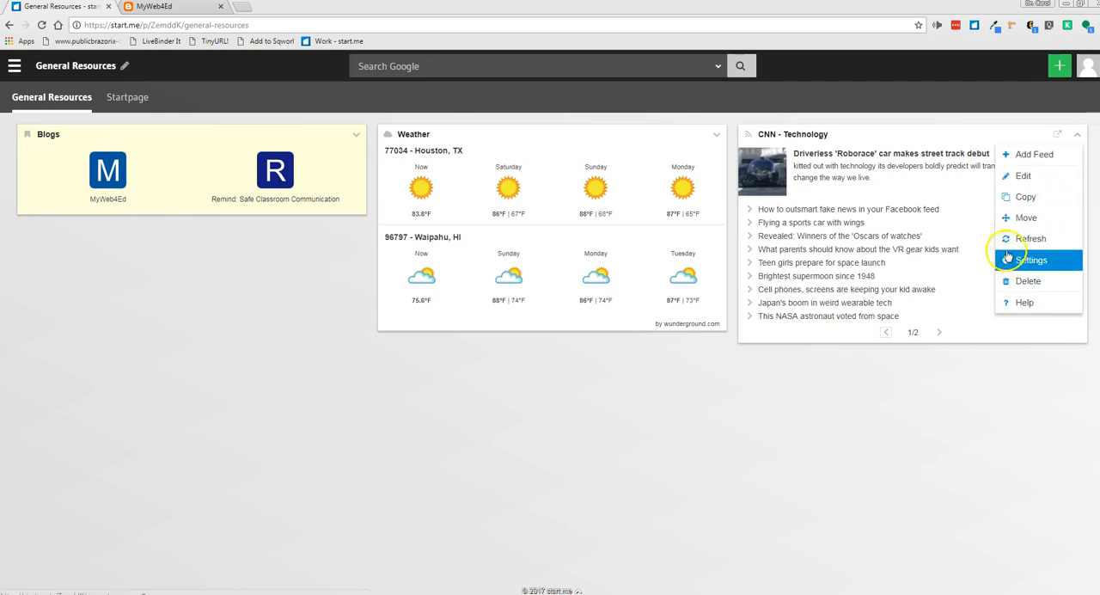
click(1022, 156)
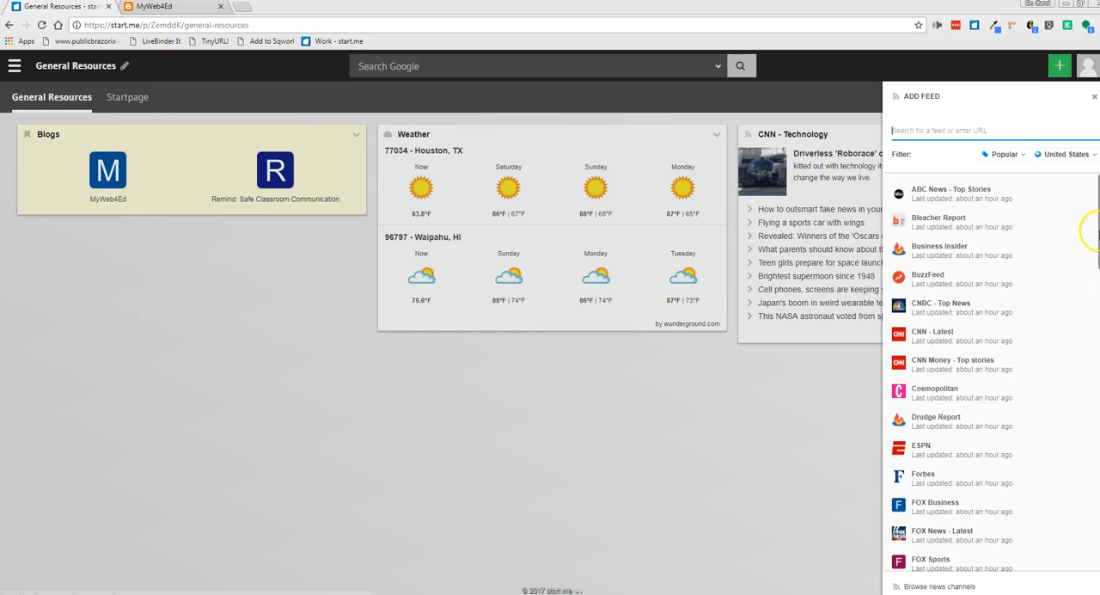
drag(1092, 234, 1082, 329)
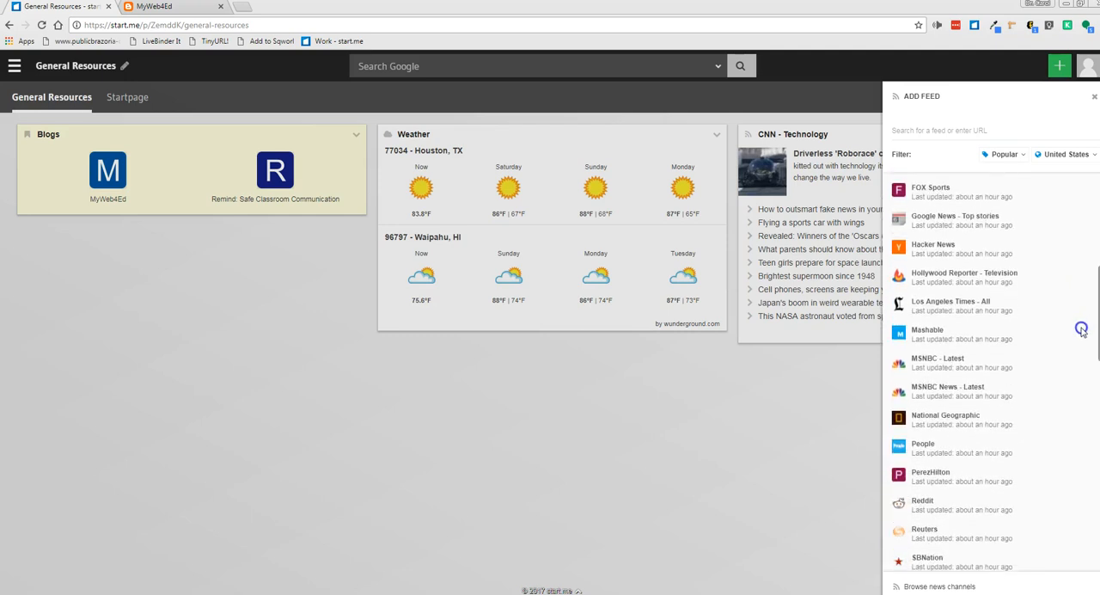
click(939, 362)
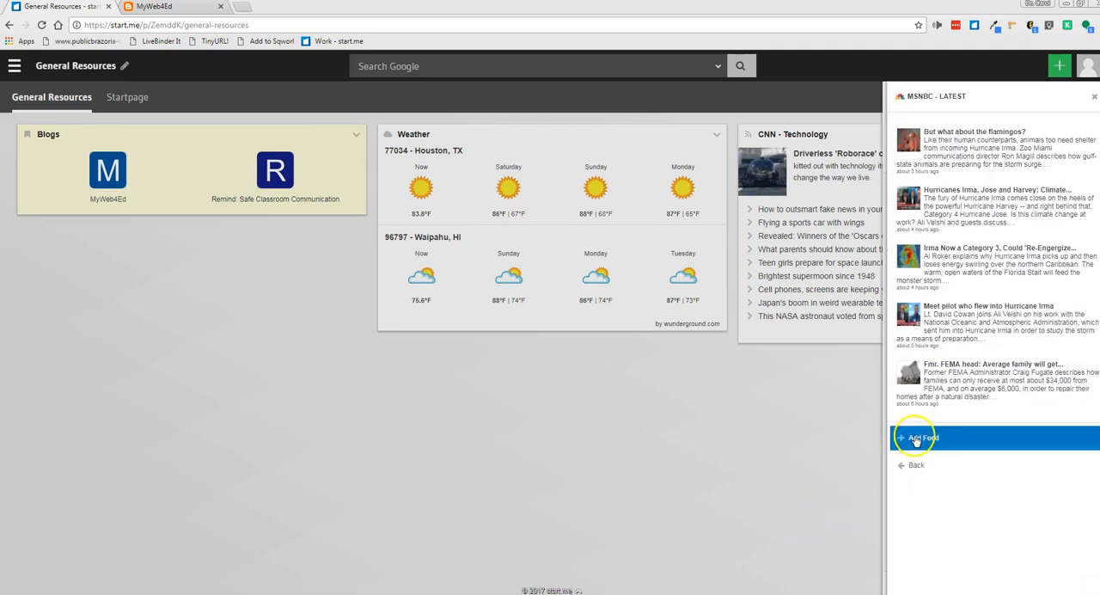
click(916, 438)
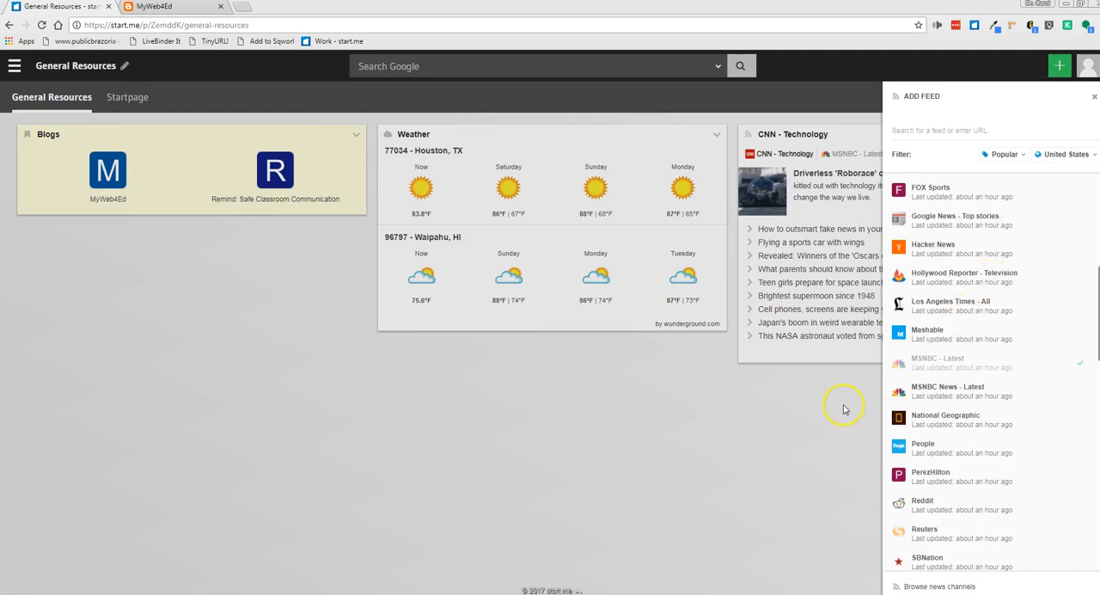
click(1094, 96)
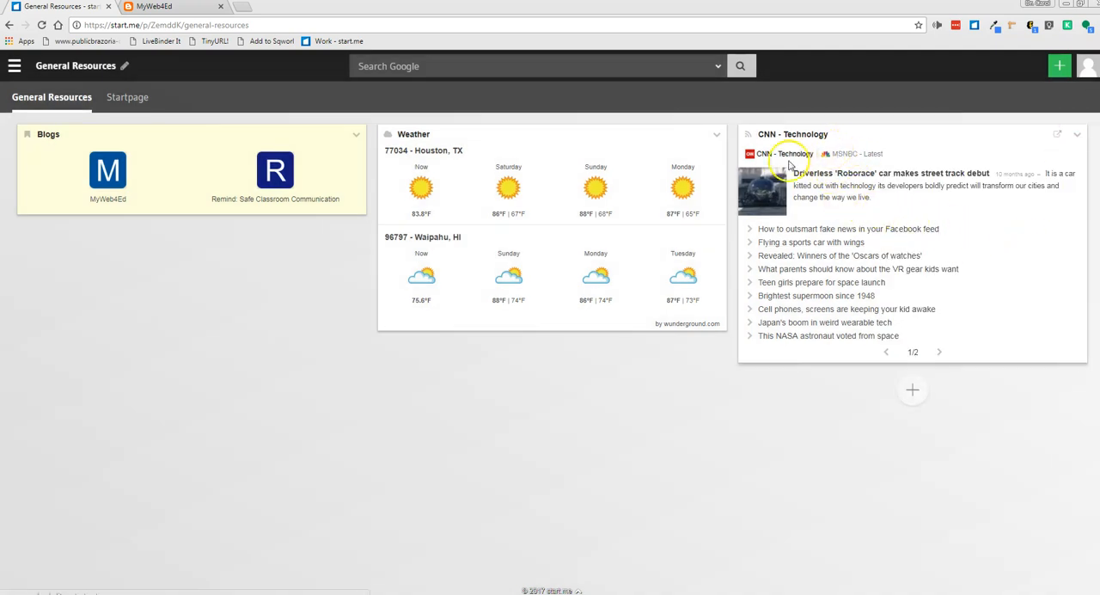
Compare the CNN - Technology and MSNBC - Latest feeds in the news widget, ending on MSNBC - Latest
click(847, 155)
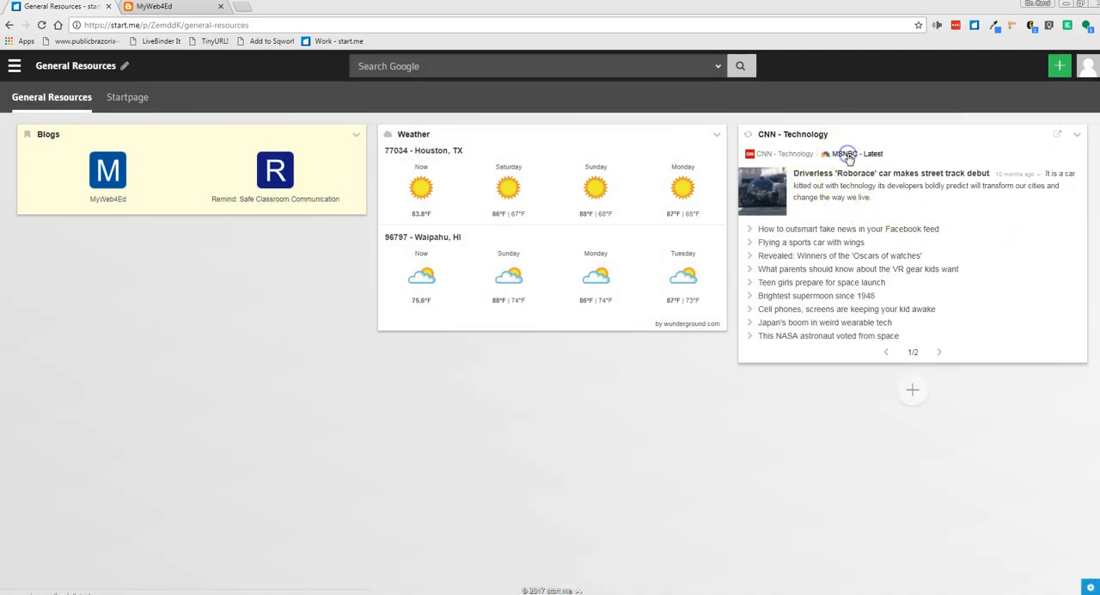
click(802, 154)
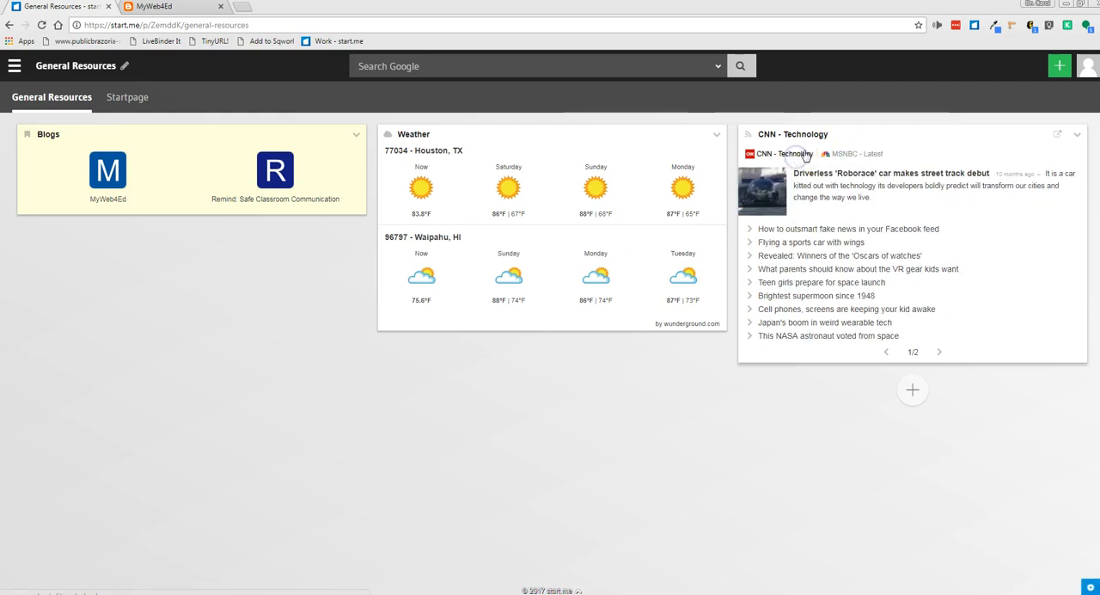
click(855, 154)
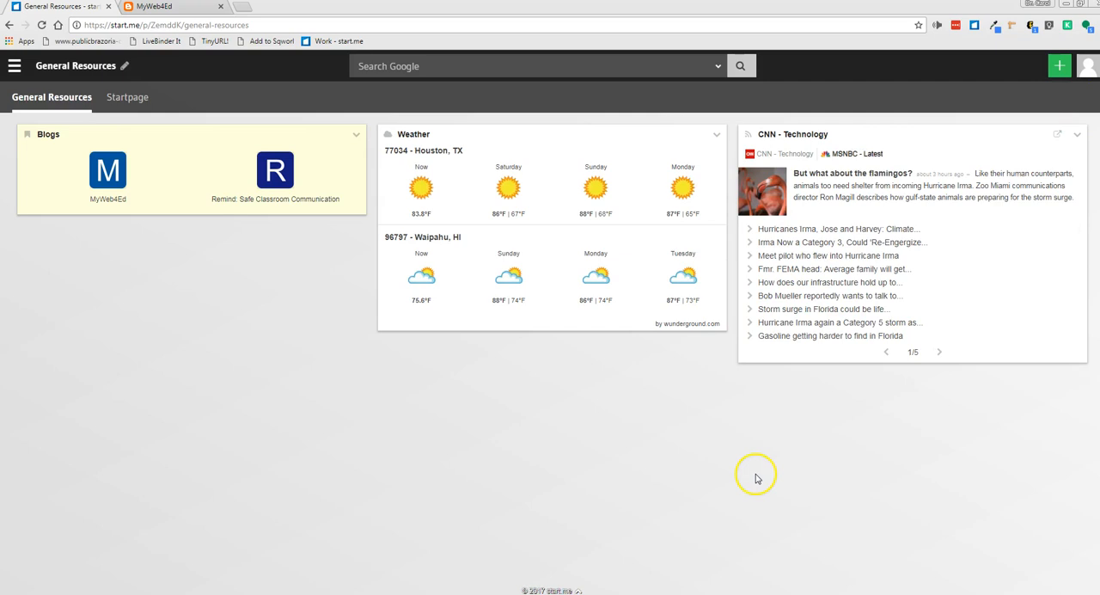